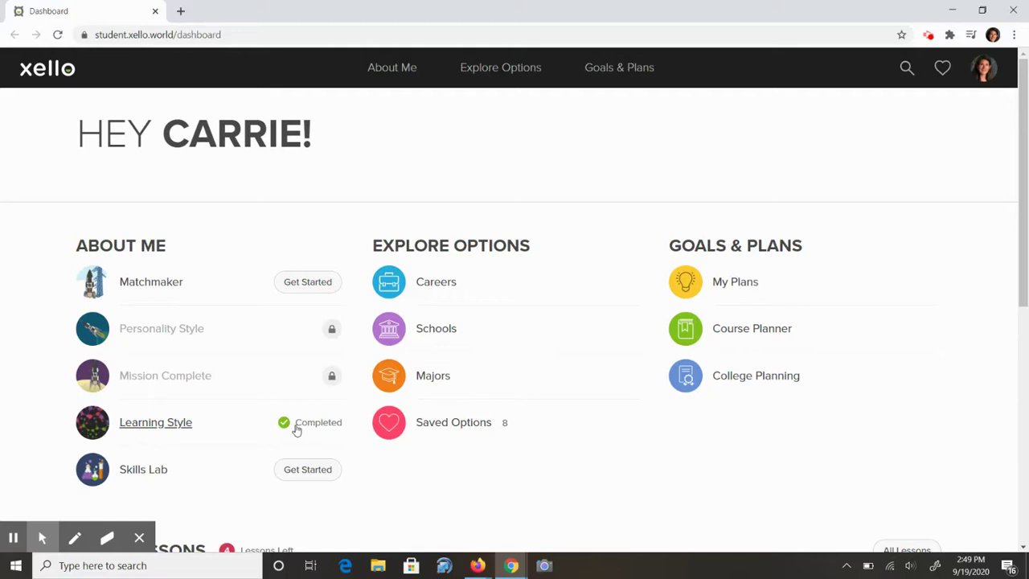
- Delete the old Matchmaker results and restart it with More School or Training after high school
{"action": "left_click", "coordinate": [987, 74]}
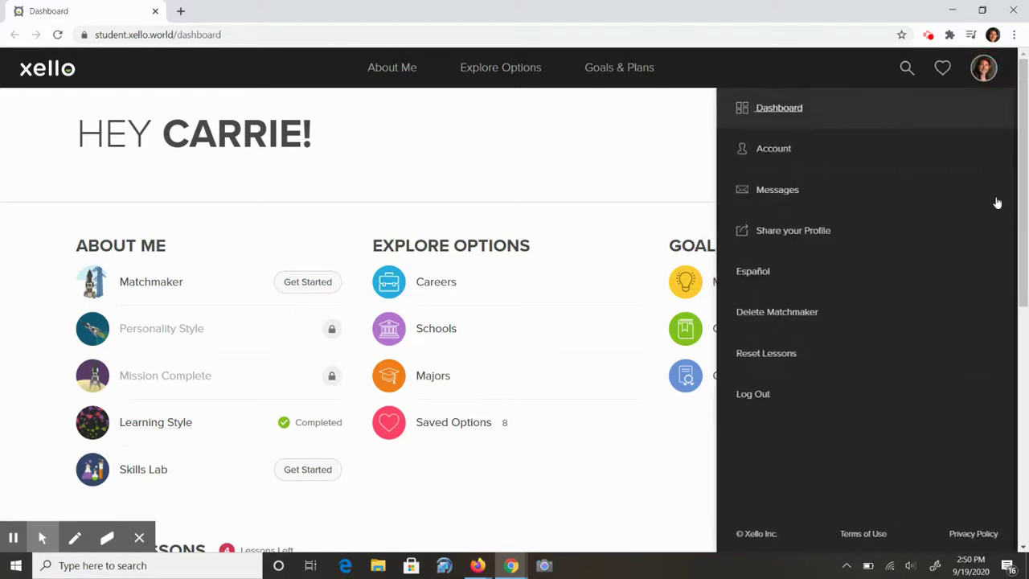
{"action": "left_click", "coordinate": [785, 319]}
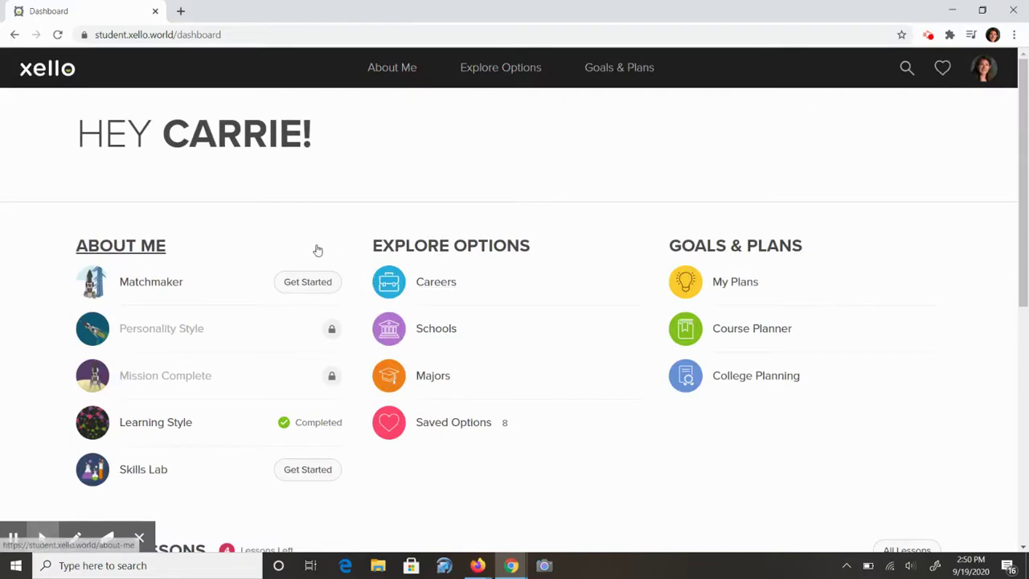
{"action": "left_click", "coordinate": [307, 286]}
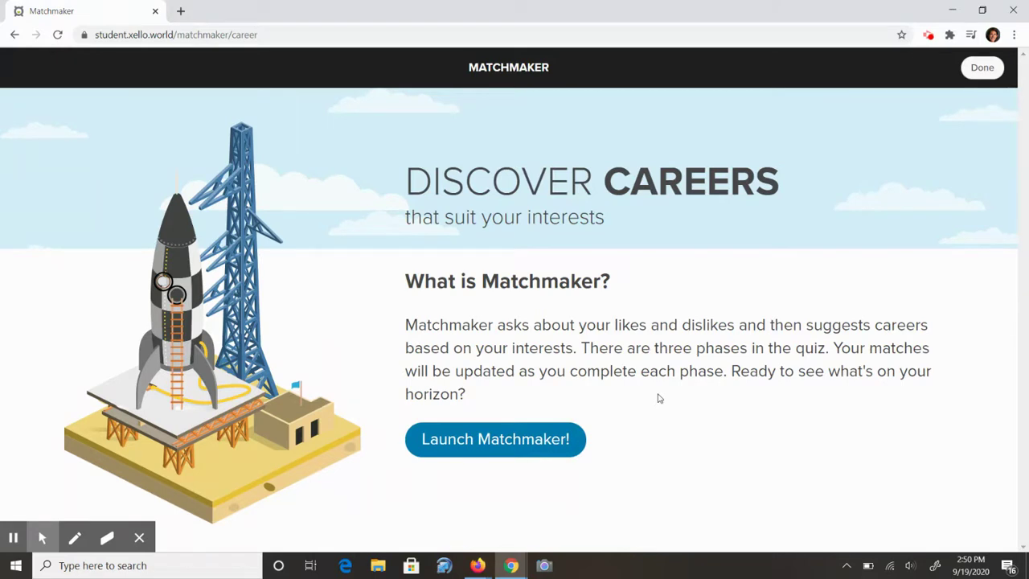
{"action": "left_click", "coordinate": [537, 446]}
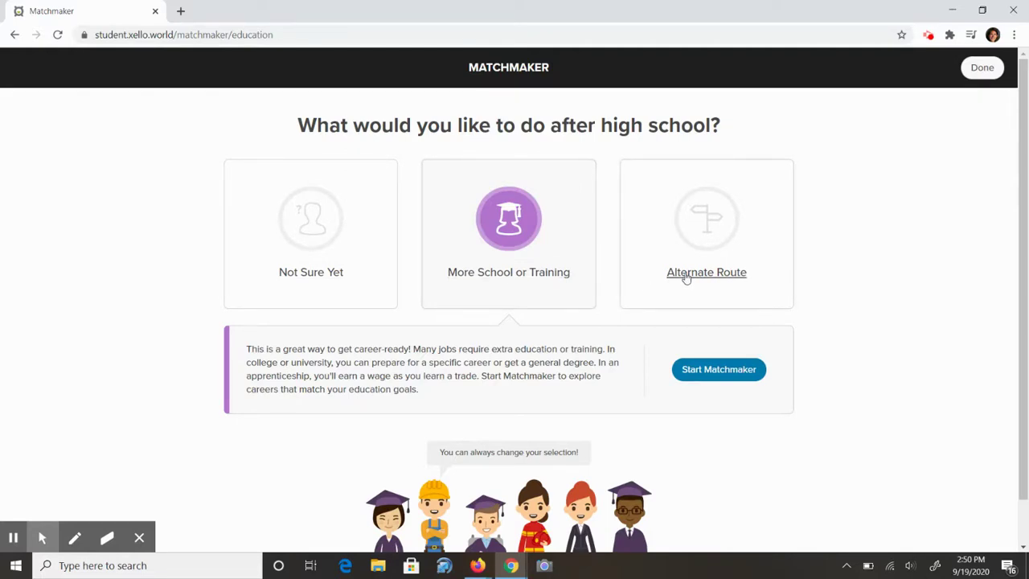
{"action": "left_click", "coordinate": [497, 276]}
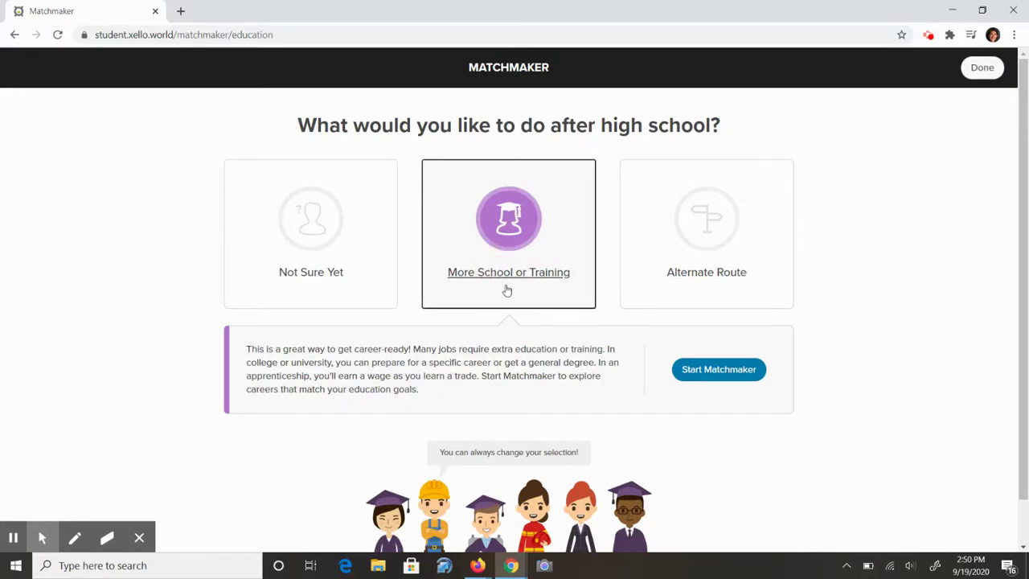
{"action": "left_click", "coordinate": [720, 374]}
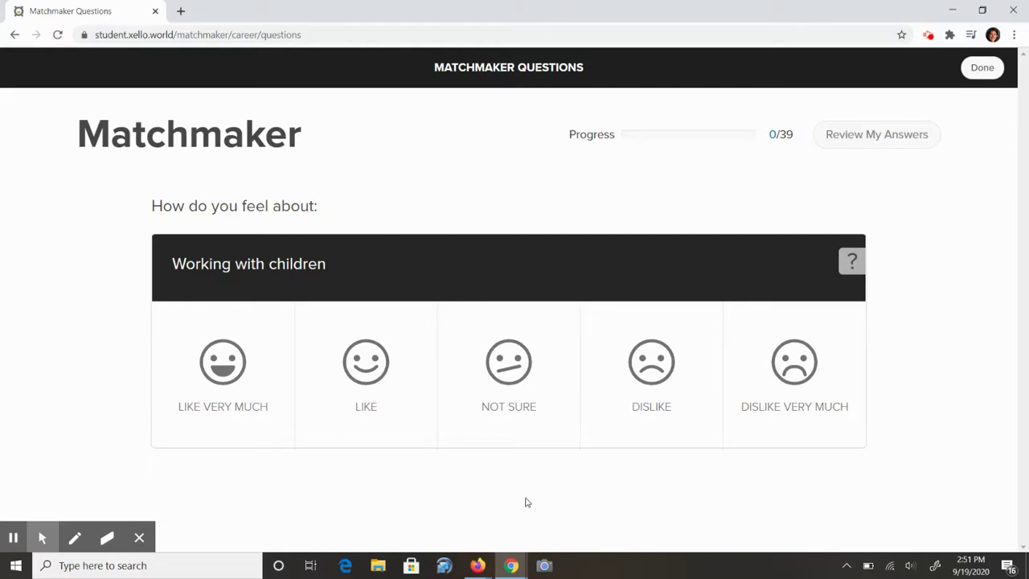
- Rate working with children Like Very Much and working outside Like, then finish Matchmaker
{"action": "left_click", "coordinate": [243, 403]}
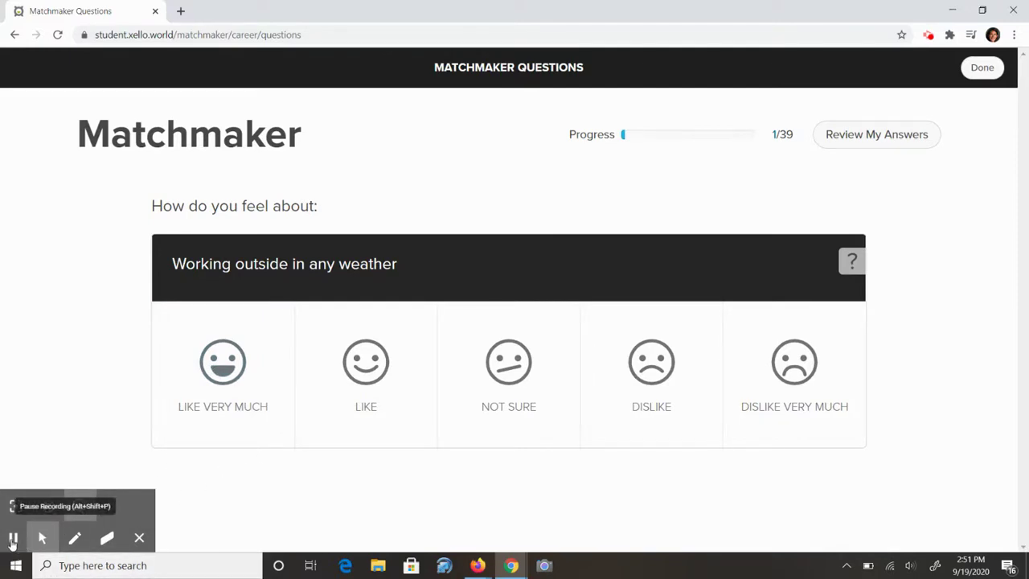
{"action": "mouse_move", "coordinate": [76, 538]}
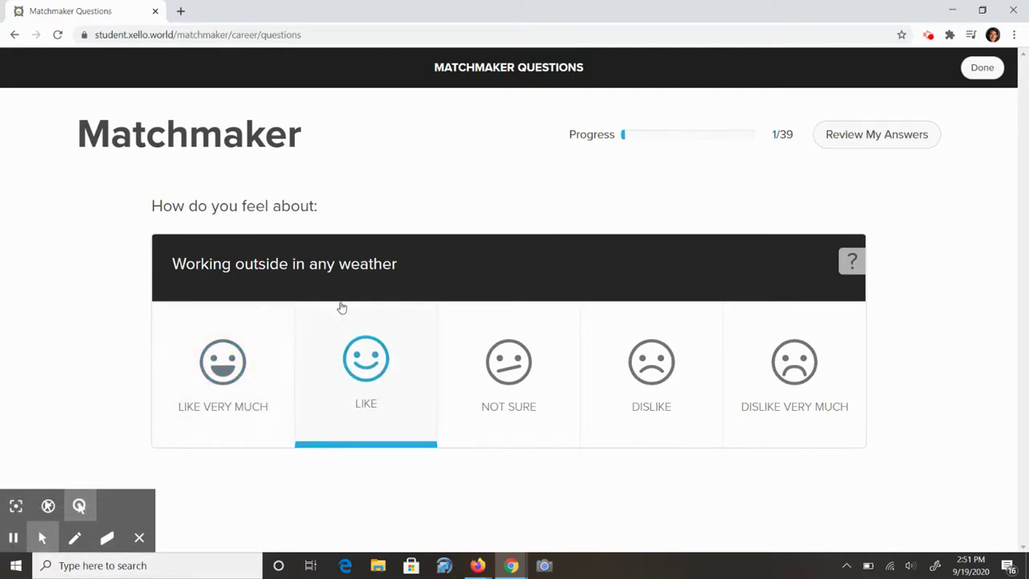
{"action": "left_click", "coordinate": [370, 408]}
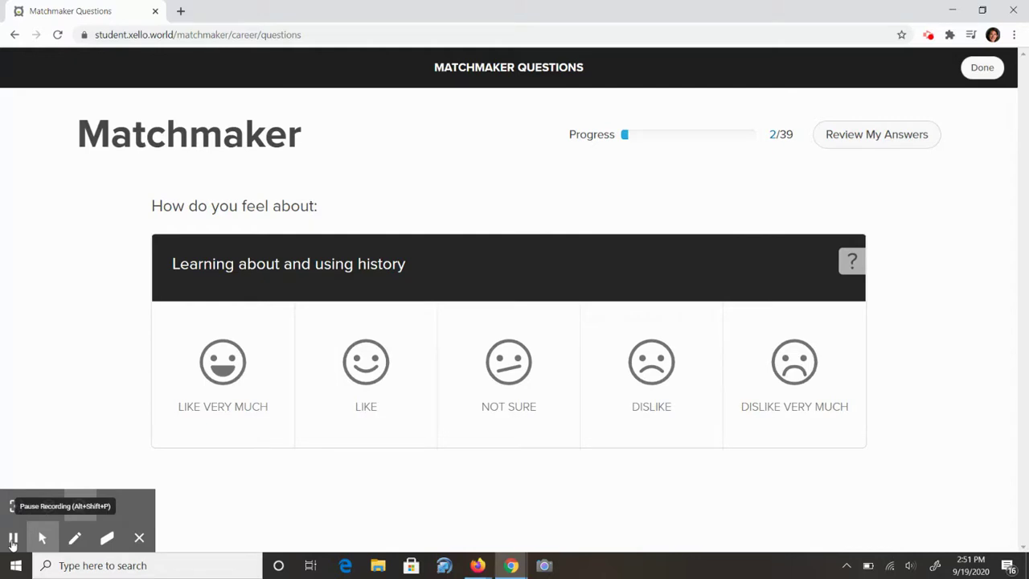
{"action": "left_click", "coordinate": [12, 545]}
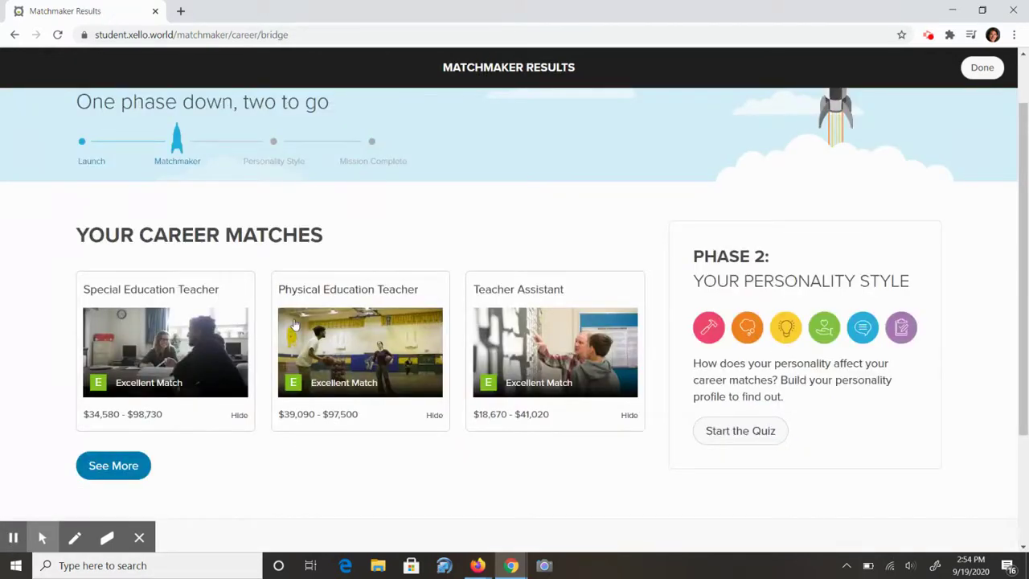
- Open the full list of matching careers from the Matchmaker results
{"action": "scroll", "coordinate": [294, 324], "scroll_direction": "up", "scroll_amount": 1}
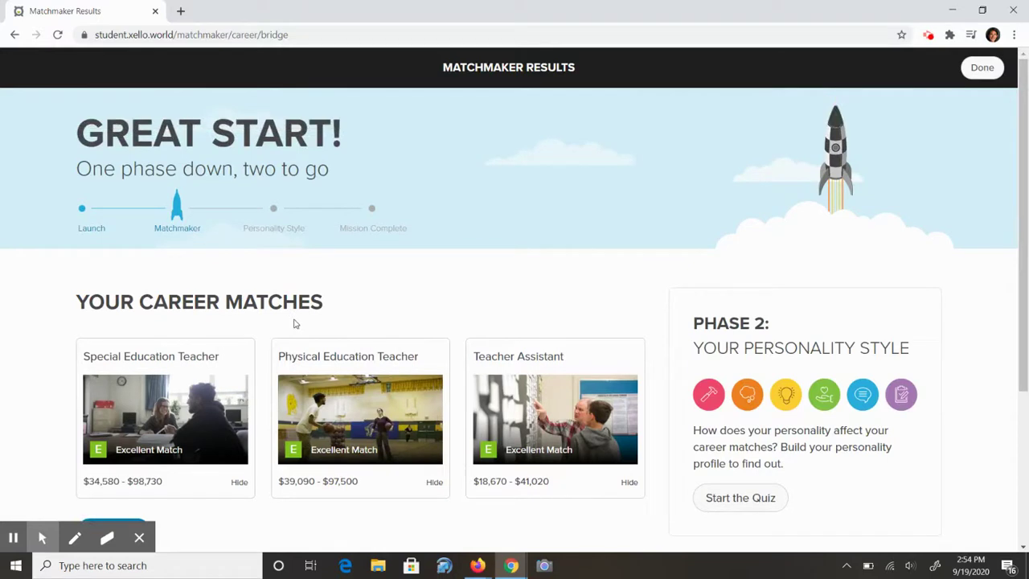
{"action": "scroll", "coordinate": [294, 324], "scroll_direction": "down", "scroll_amount": 1}
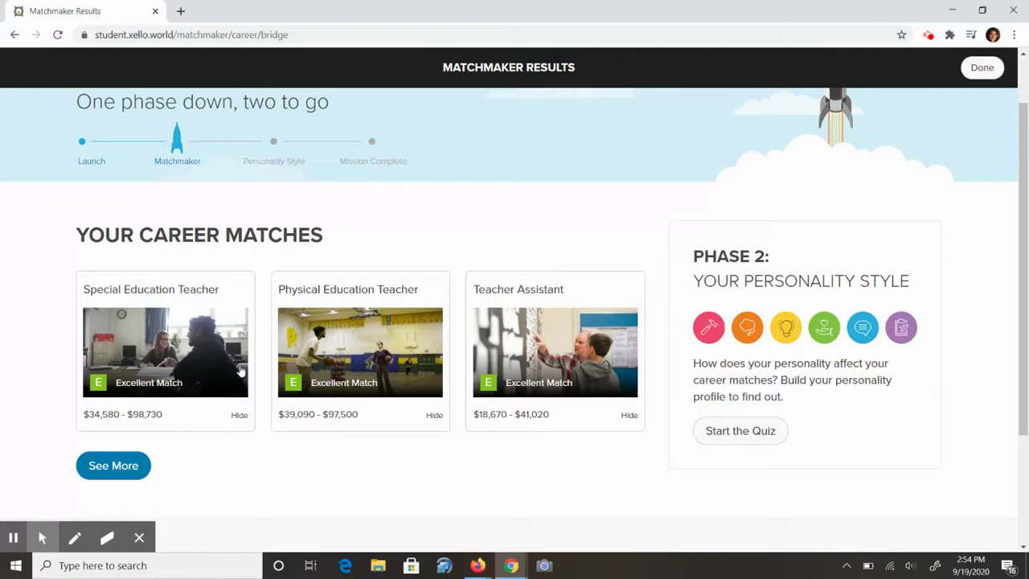
{"action": "scroll", "coordinate": [240, 370], "scroll_direction": "down", "scroll_amount": 1}
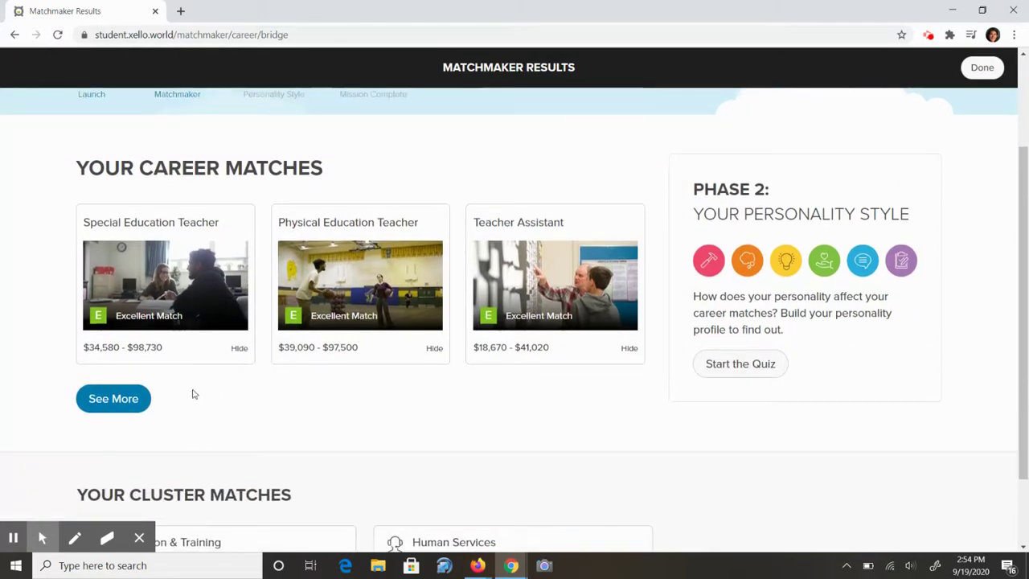
{"action": "left_click", "coordinate": [122, 409]}
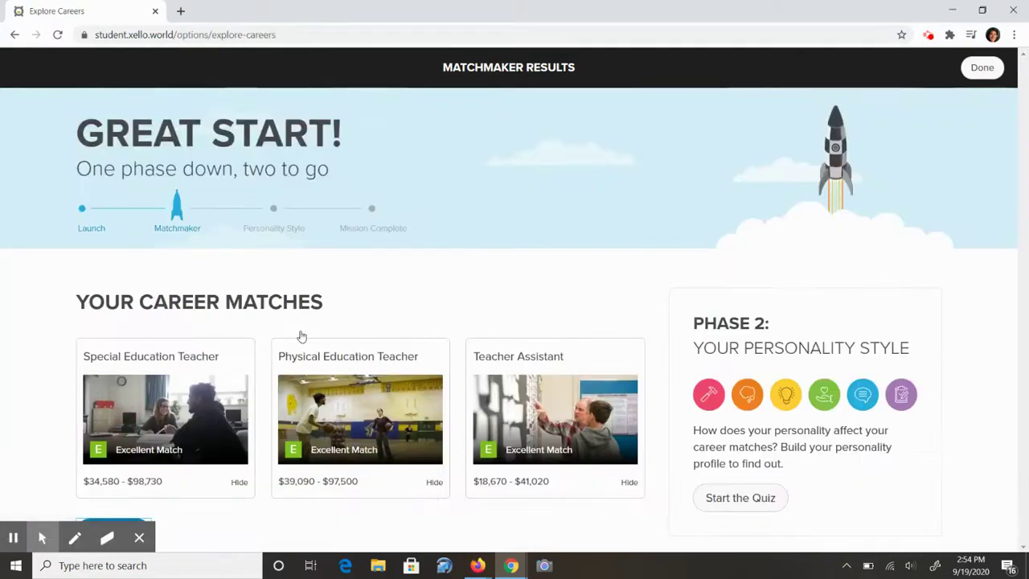
- Browse the Excellent Match careers such as Career Counselor and Clergy
{"action": "scroll", "coordinate": [352, 344], "scroll_direction": "down", "scroll_amount": 1}
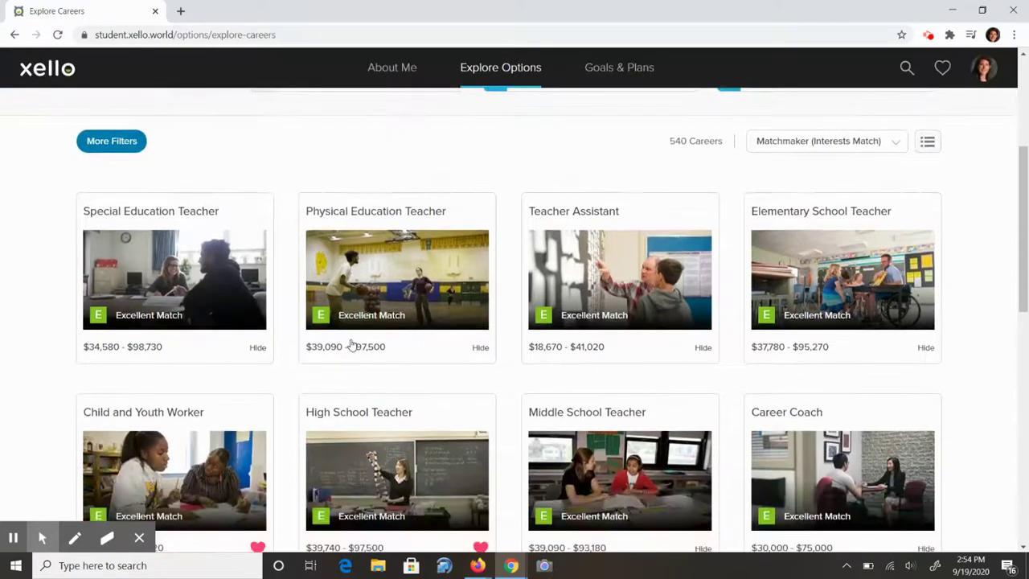
{"action": "scroll", "coordinate": [351, 346], "scroll_direction": "down", "scroll_amount": 2}
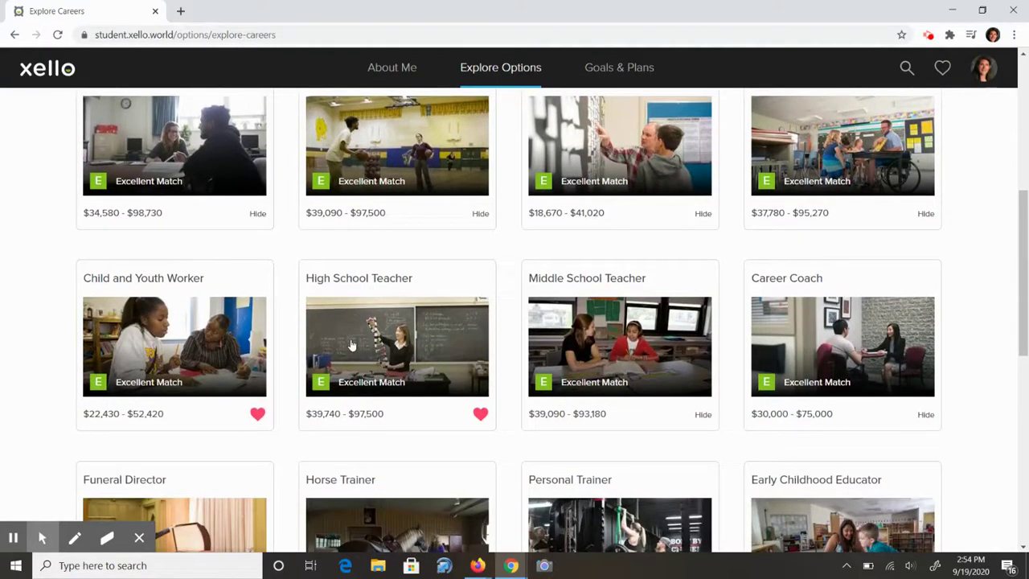
{"action": "scroll", "coordinate": [351, 345], "scroll_direction": "down", "scroll_amount": 2}
{"action": "scroll", "coordinate": [351, 345], "scroll_direction": "down", "scroll_amount": 2}
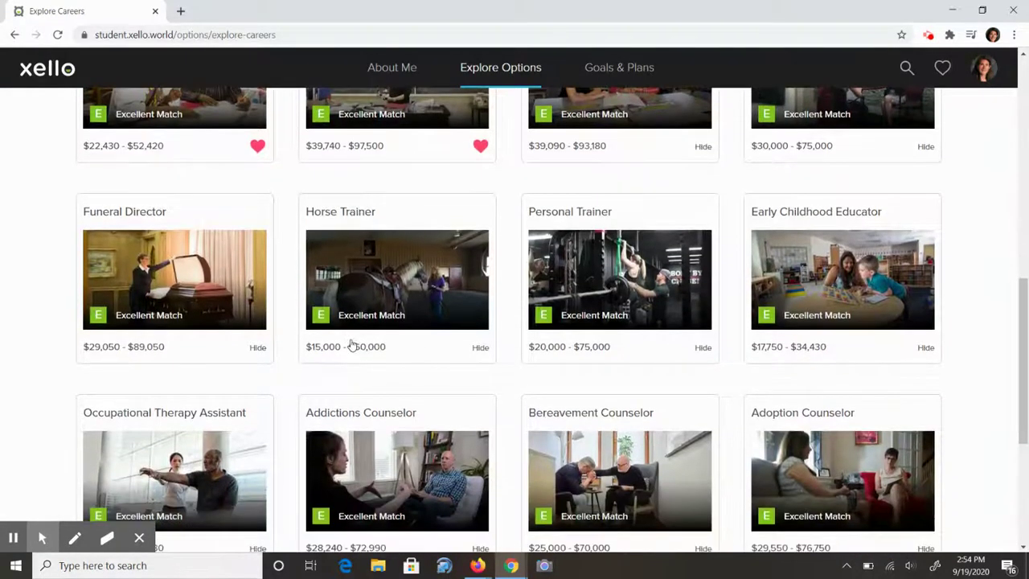
{"action": "scroll", "coordinate": [366, 339], "scroll_direction": "down", "scroll_amount": 2}
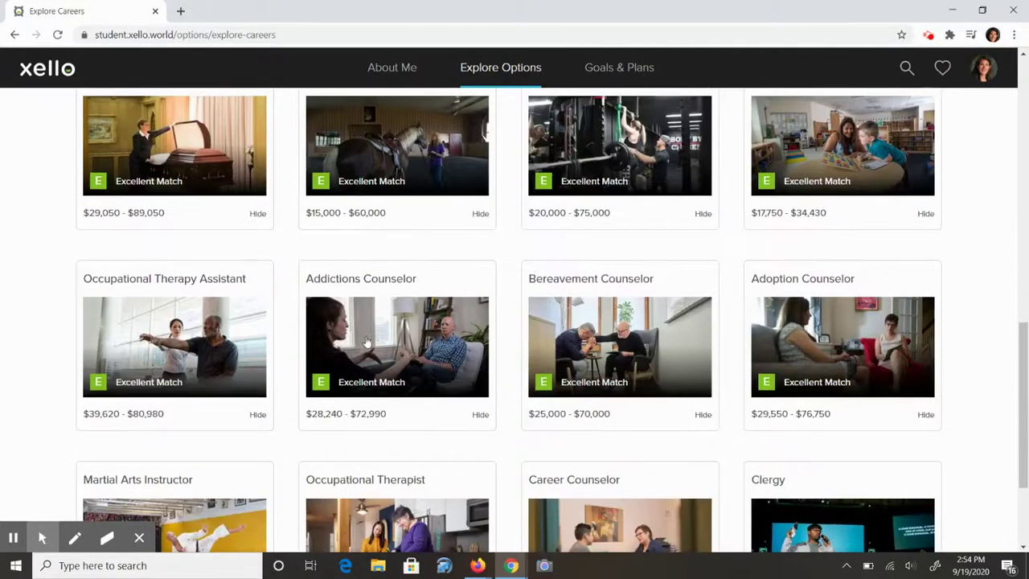
{"action": "scroll", "coordinate": [367, 340], "scroll_direction": "down", "scroll_amount": 1}
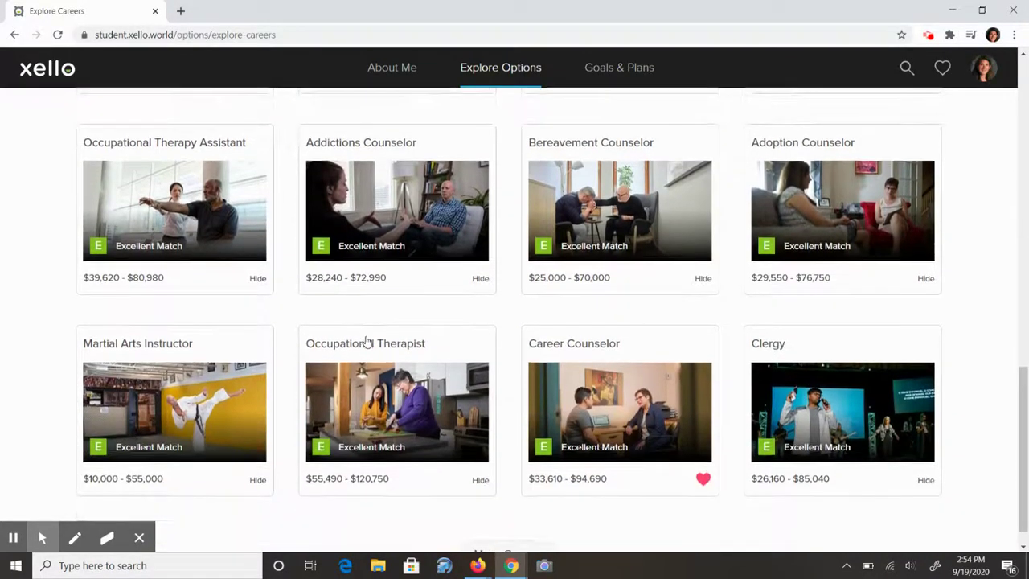
{"action": "scroll", "coordinate": [366, 341], "scroll_direction": "down", "scroll_amount": 1}
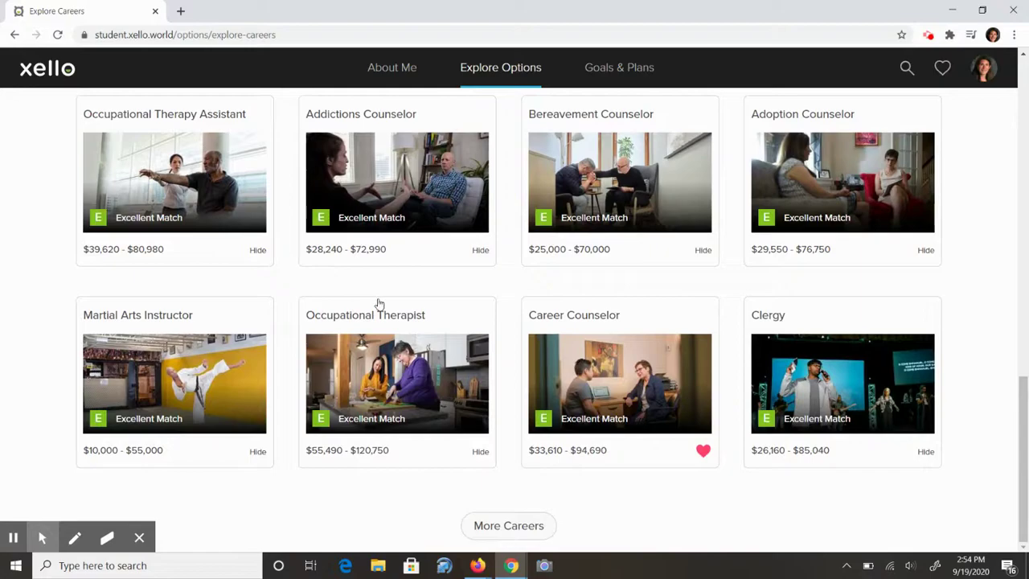
{"action": "scroll", "coordinate": [394, 383], "scroll_direction": "up", "scroll_amount": 4}
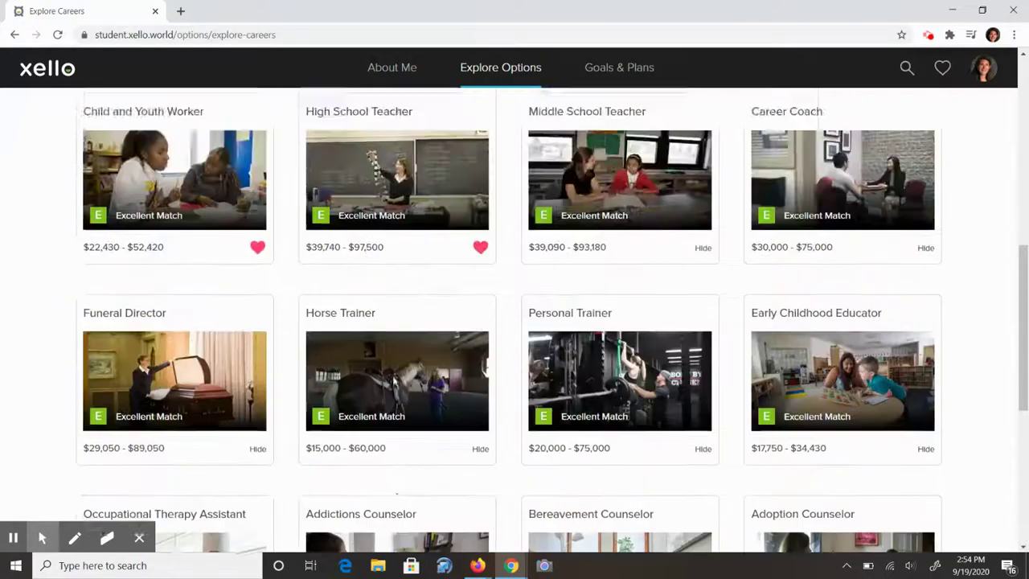
{"action": "scroll", "coordinate": [394, 382], "scroll_direction": "up", "scroll_amount": 2}
{"action": "scroll", "coordinate": [394, 383], "scroll_direction": "up", "scroll_amount": 2}
{"action": "scroll", "coordinate": [394, 383], "scroll_direction": "down", "scroll_amount": 2}
{"action": "scroll", "coordinate": [394, 383], "scroll_direction": "down", "scroll_amount": 1}
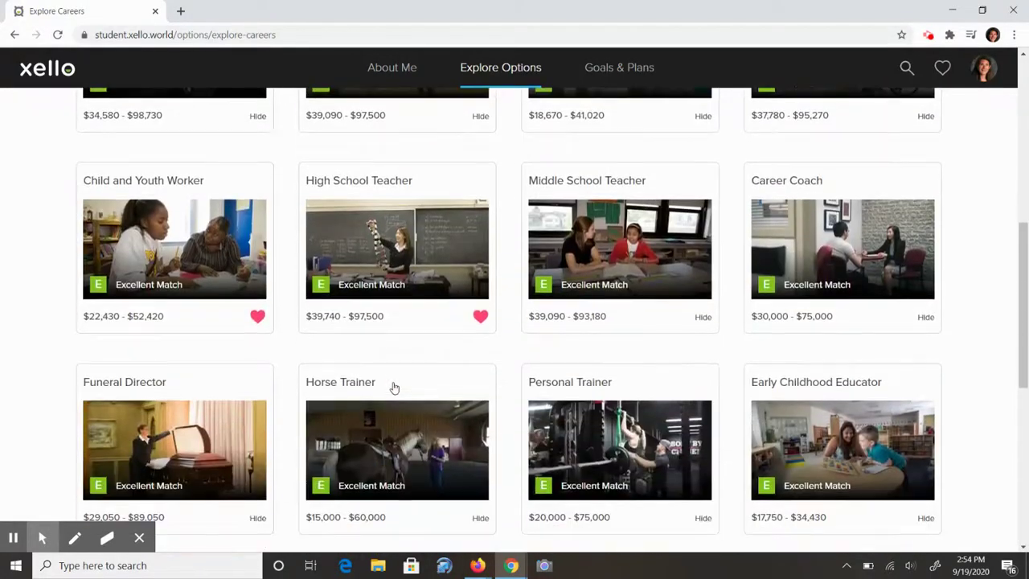
{"action": "scroll", "coordinate": [394, 386], "scroll_direction": "down", "scroll_amount": 1}
{"action": "scroll", "coordinate": [394, 388], "scroll_direction": "down", "scroll_amount": 2}
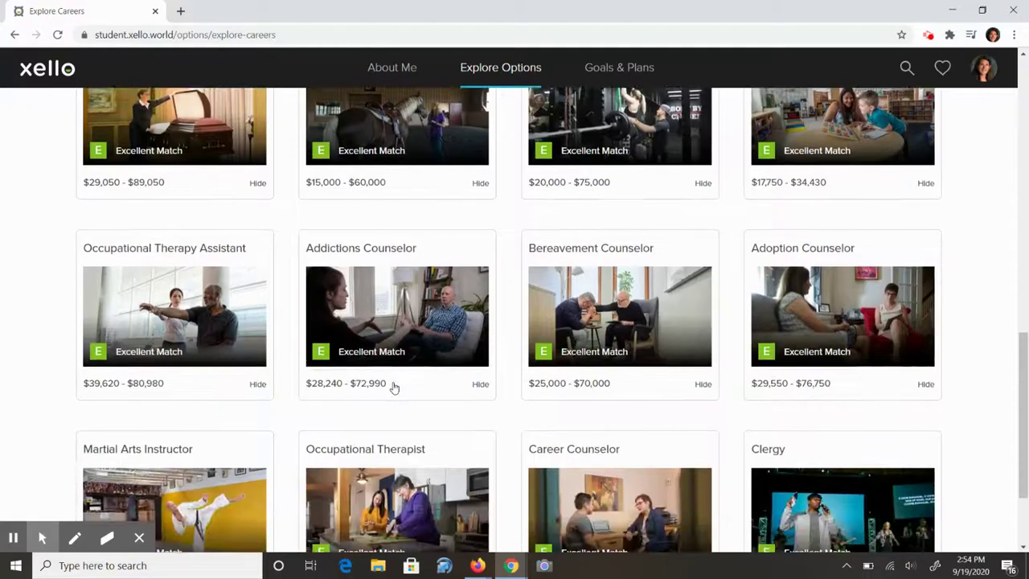
{"action": "scroll", "coordinate": [386, 366], "scroll_direction": "down", "scroll_amount": 1}
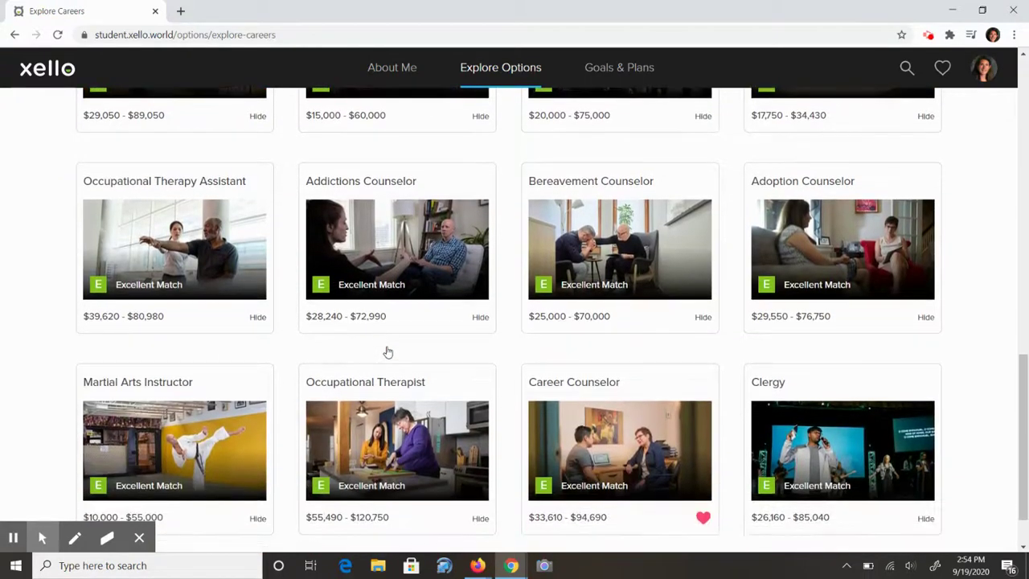
{"action": "scroll", "coordinate": [387, 352], "scroll_direction": "down", "scroll_amount": 1}
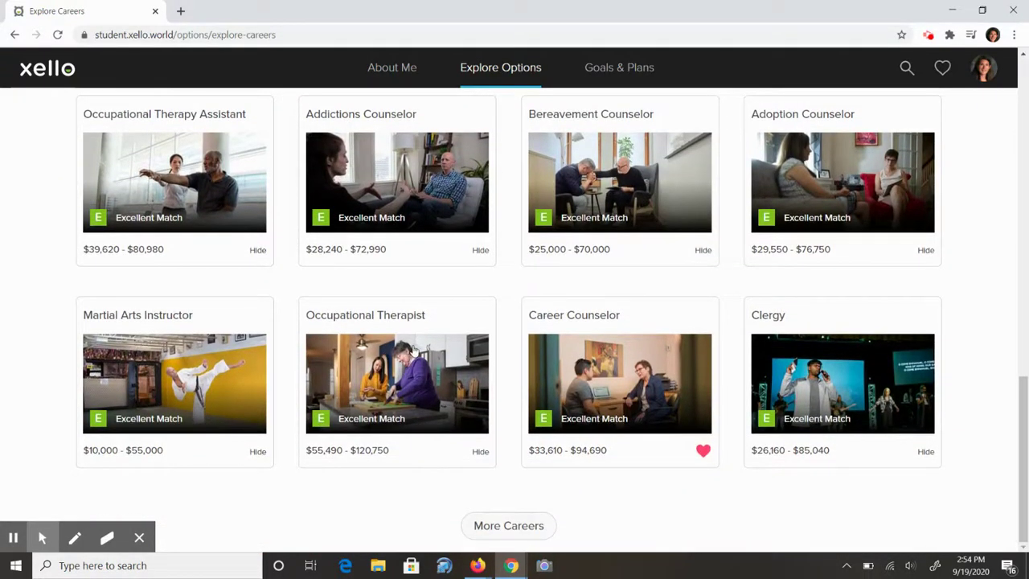
{"action": "scroll", "coordinate": [414, 351], "scroll_direction": "up", "scroll_amount": 1}
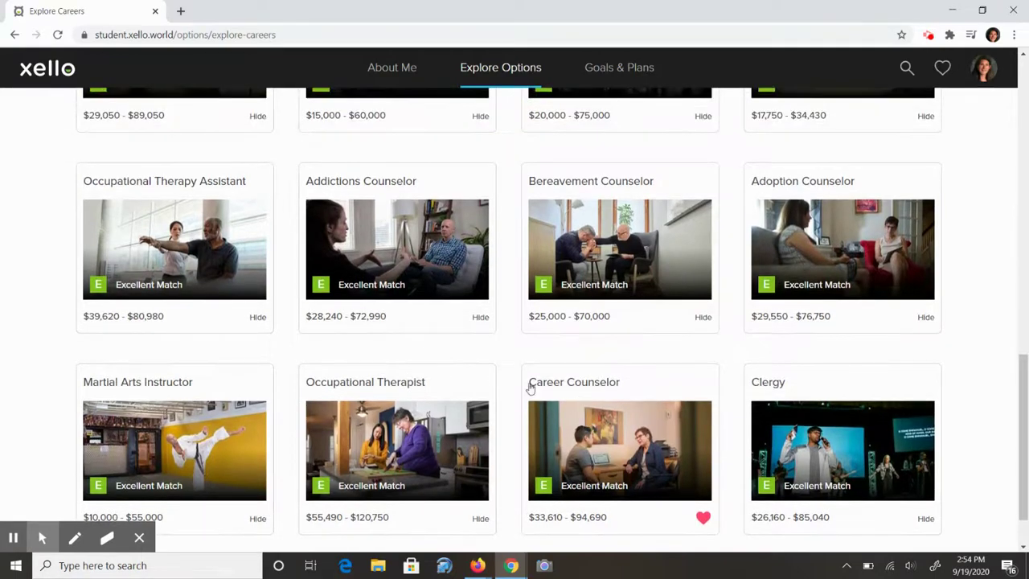
{"action": "left_click", "coordinate": [395, 242]}
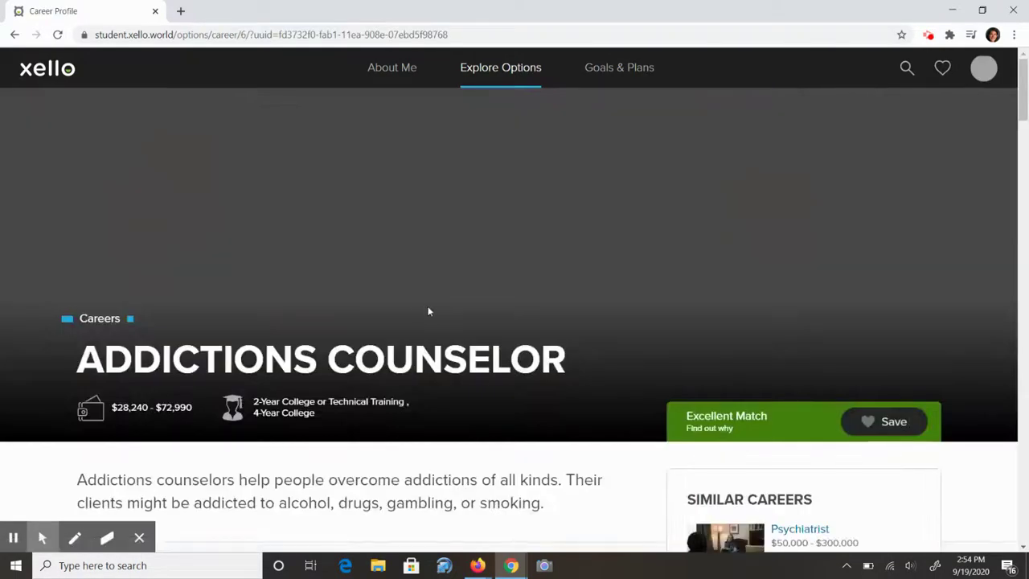
{"action": "scroll", "coordinate": [504, 405], "scroll_direction": "down", "scroll_amount": 3}
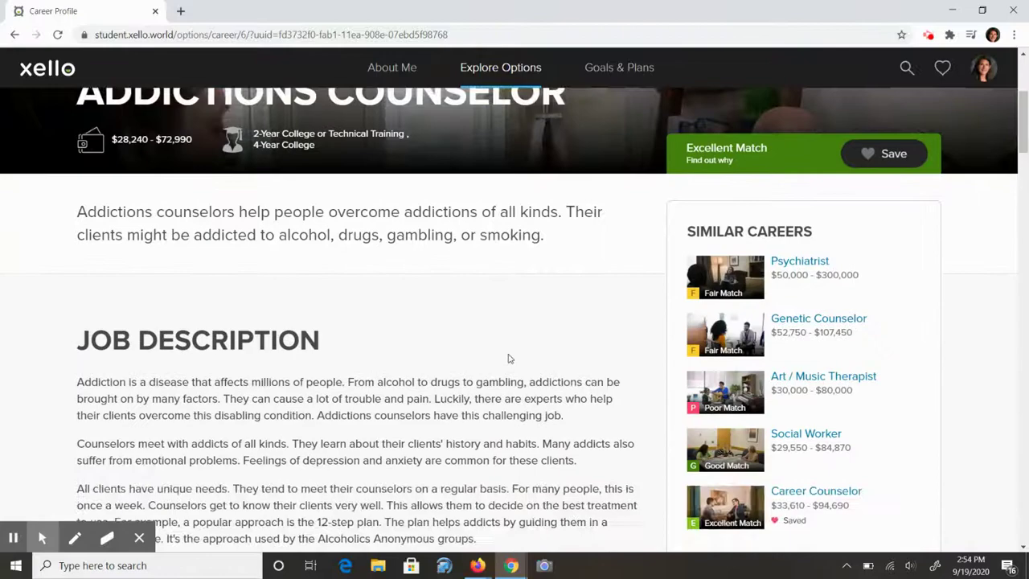
{"action": "scroll", "coordinate": [462, 319], "scroll_direction": "down", "scroll_amount": 1}
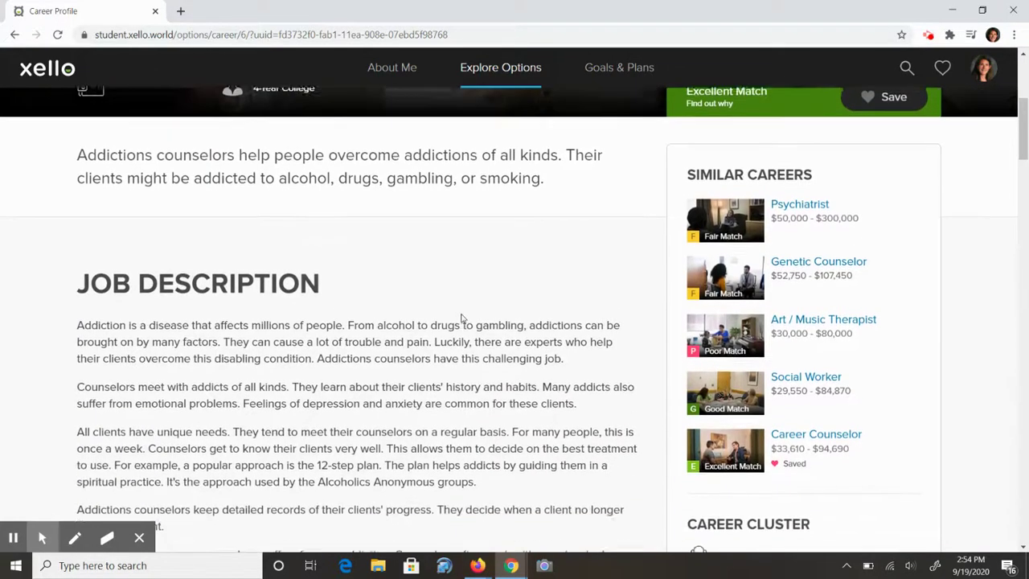
{"action": "scroll", "coordinate": [298, 346], "scroll_direction": "down", "scroll_amount": 3}
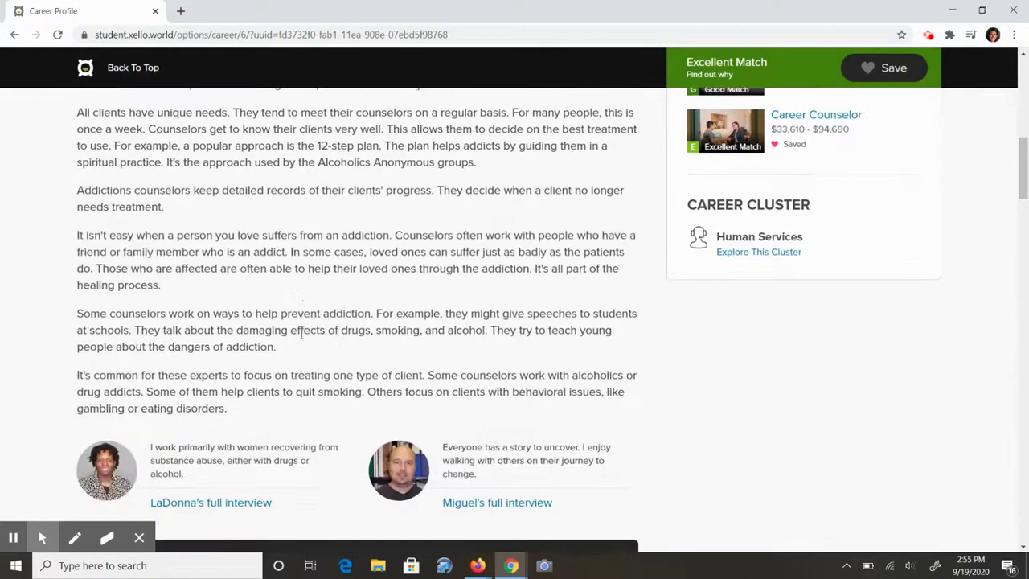
{"action": "scroll", "coordinate": [301, 342], "scroll_direction": "down", "scroll_amount": 2}
{"action": "scroll", "coordinate": [303, 339], "scroll_direction": "down", "scroll_amount": 3}
{"action": "scroll", "coordinate": [303, 340], "scroll_direction": "down", "scroll_amount": 2}
{"action": "scroll", "coordinate": [301, 336], "scroll_direction": "down", "scroll_amount": 2}
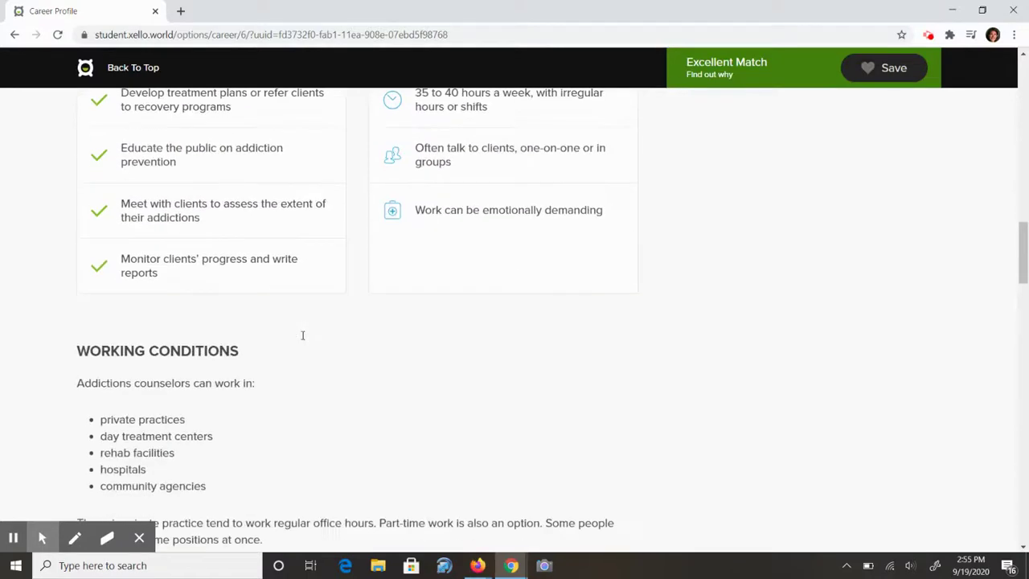
{"action": "scroll", "coordinate": [305, 339], "scroll_direction": "down", "scroll_amount": 3}
{"action": "scroll", "coordinate": [304, 342], "scroll_direction": "down", "scroll_amount": 3}
{"action": "scroll", "coordinate": [304, 342], "scroll_direction": "down", "scroll_amount": 2}
{"action": "scroll", "coordinate": [304, 342], "scroll_direction": "down", "scroll_amount": 3}
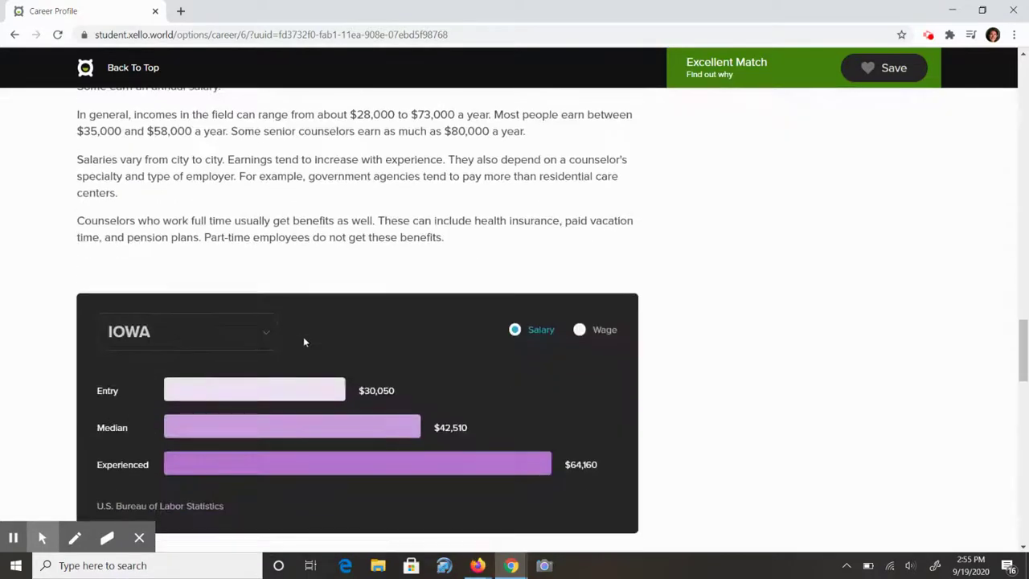
{"action": "scroll", "coordinate": [304, 342], "scroll_direction": "down", "scroll_amount": 2}
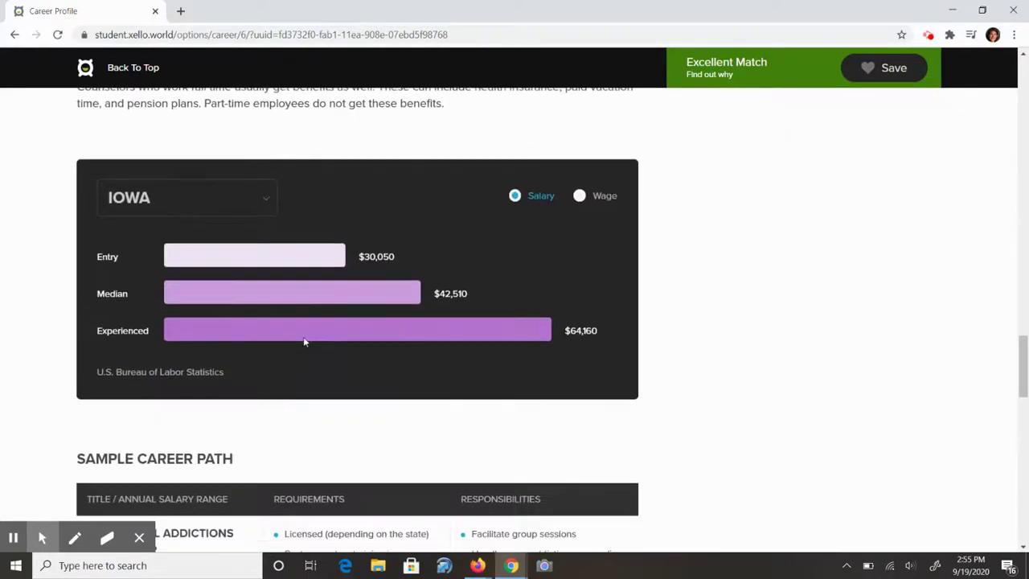
{"action": "left_click", "coordinate": [262, 199]}
{"action": "left_click", "coordinate": [267, 206]}
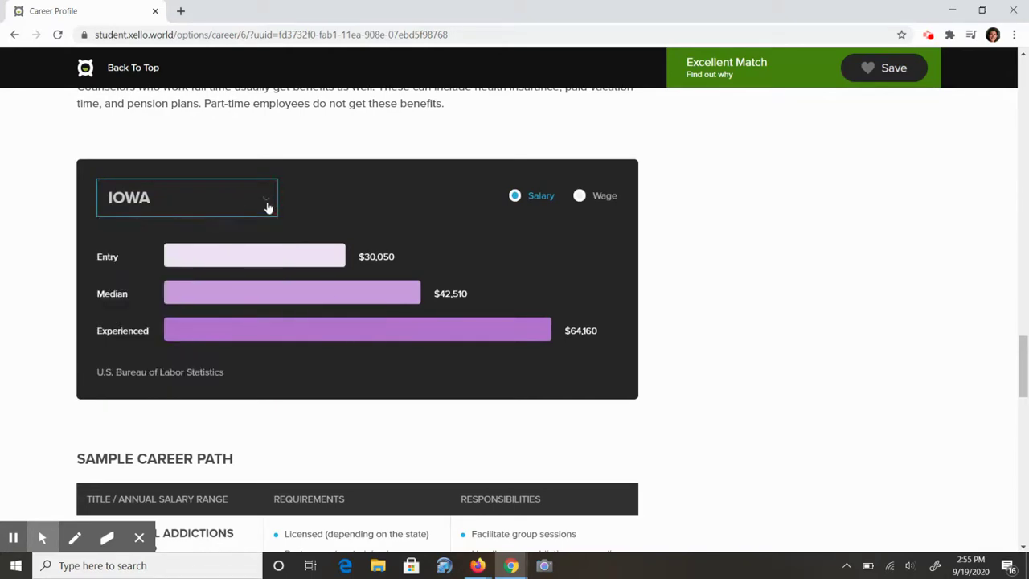
{"action": "scroll", "coordinate": [344, 360], "scroll_direction": "down", "scroll_amount": 2}
{"action": "scroll", "coordinate": [344, 360], "scroll_direction": "down", "scroll_amount": 1}
{"action": "scroll", "coordinate": [344, 359], "scroll_direction": "down", "scroll_amount": 1}
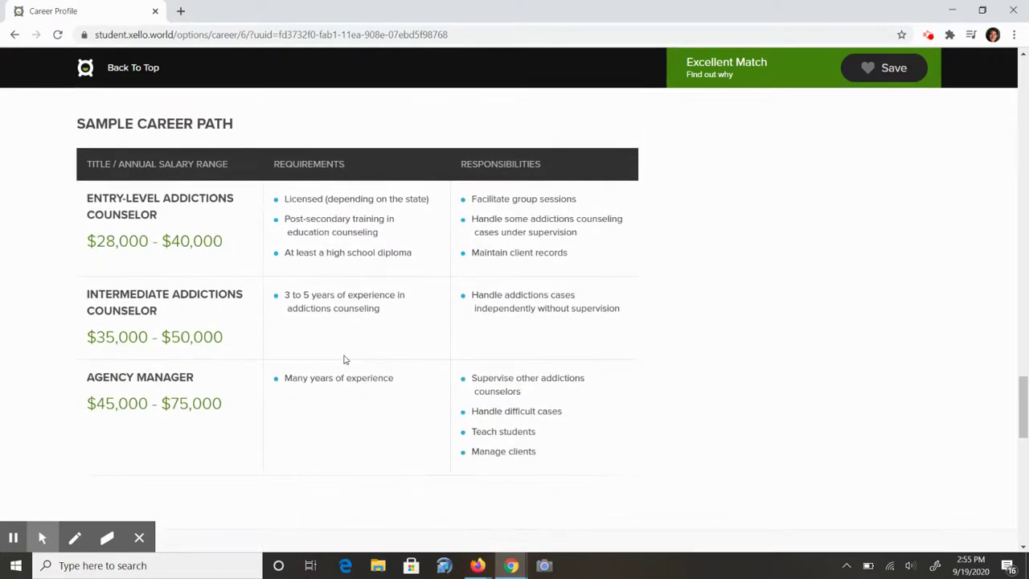
{"action": "scroll", "coordinate": [344, 359], "scroll_direction": "down", "scroll_amount": 2}
{"action": "scroll", "coordinate": [344, 360], "scroll_direction": "down", "scroll_amount": 2}
{"action": "scroll", "coordinate": [344, 359], "scroll_direction": "down", "scroll_amount": 2}
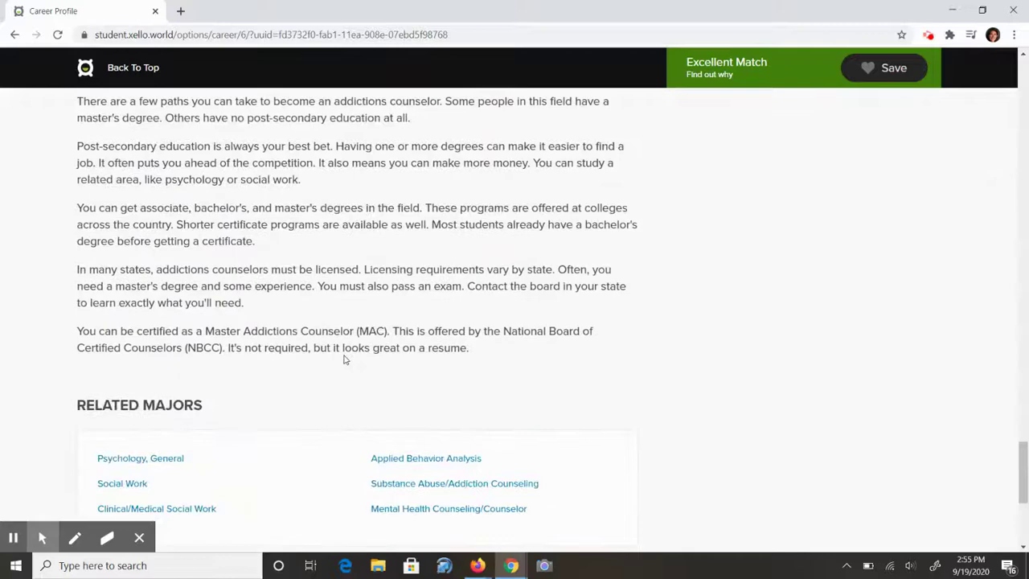
{"action": "scroll", "coordinate": [344, 360], "scroll_direction": "down", "scroll_amount": 2}
{"action": "scroll", "coordinate": [344, 360], "scroll_direction": "up", "scroll_amount": 3}
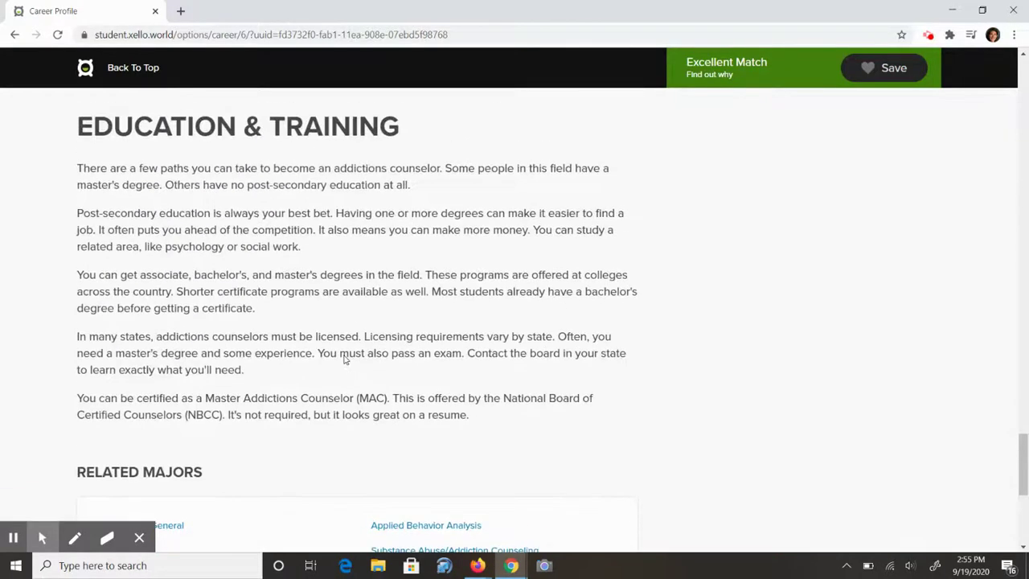
{"action": "scroll", "coordinate": [344, 355], "scroll_direction": "down", "scroll_amount": 2}
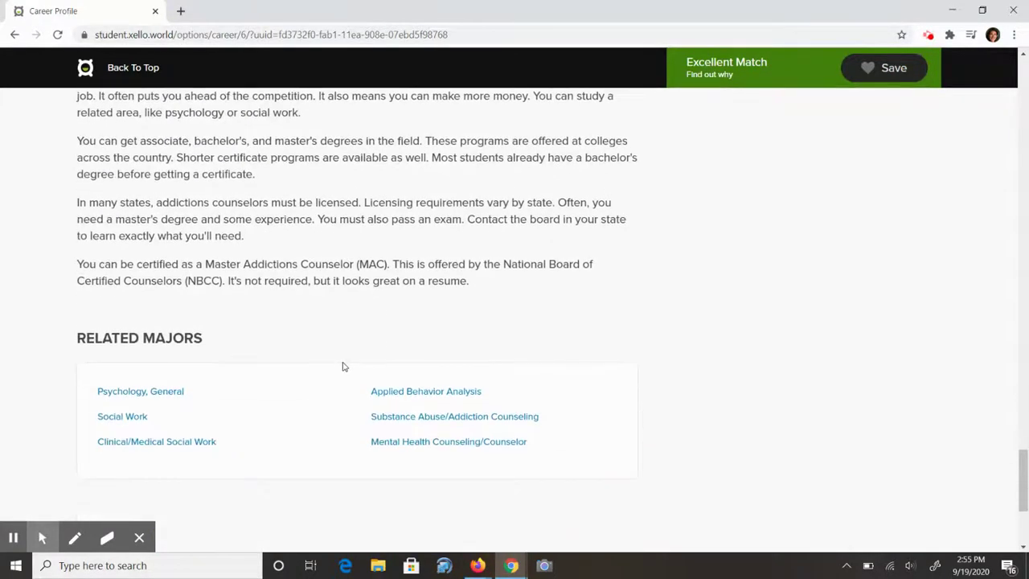
{"action": "scroll", "coordinate": [328, 347], "scroll_direction": "down", "scroll_amount": 1}
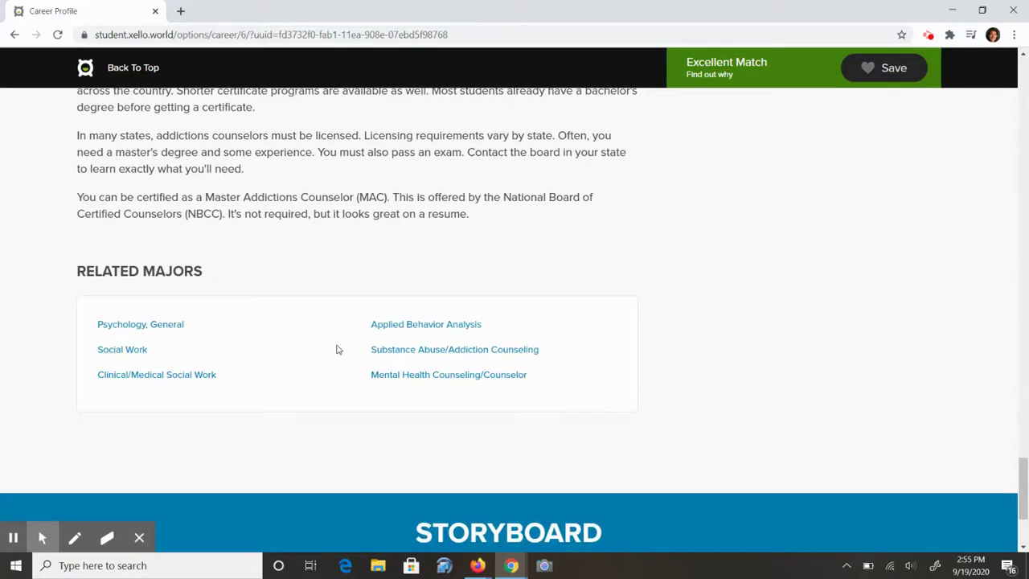
{"action": "left_click", "coordinate": [166, 330]}
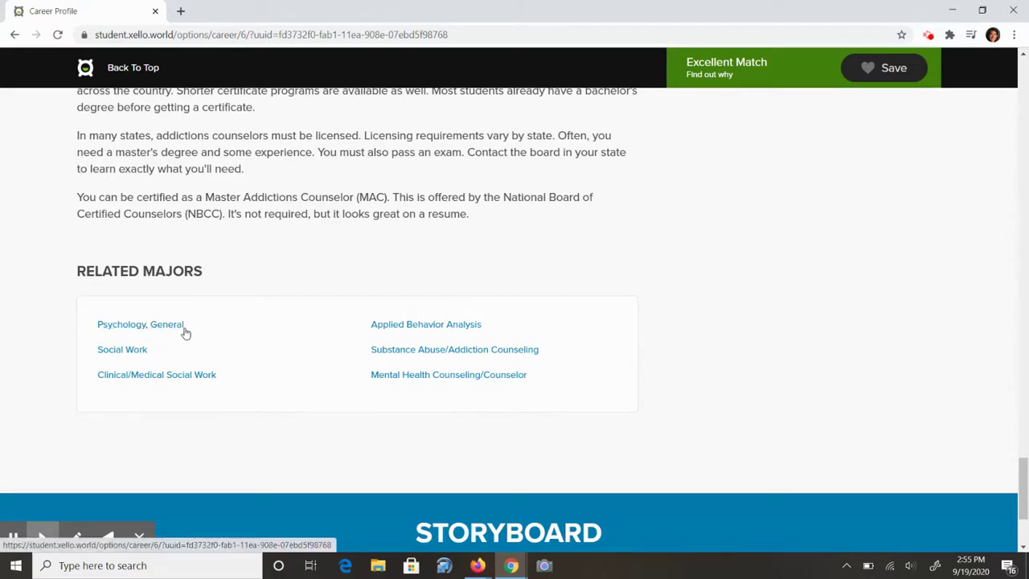
- Open the Psychology, General major profile
{"action": "left_click", "coordinate": [153, 330]}
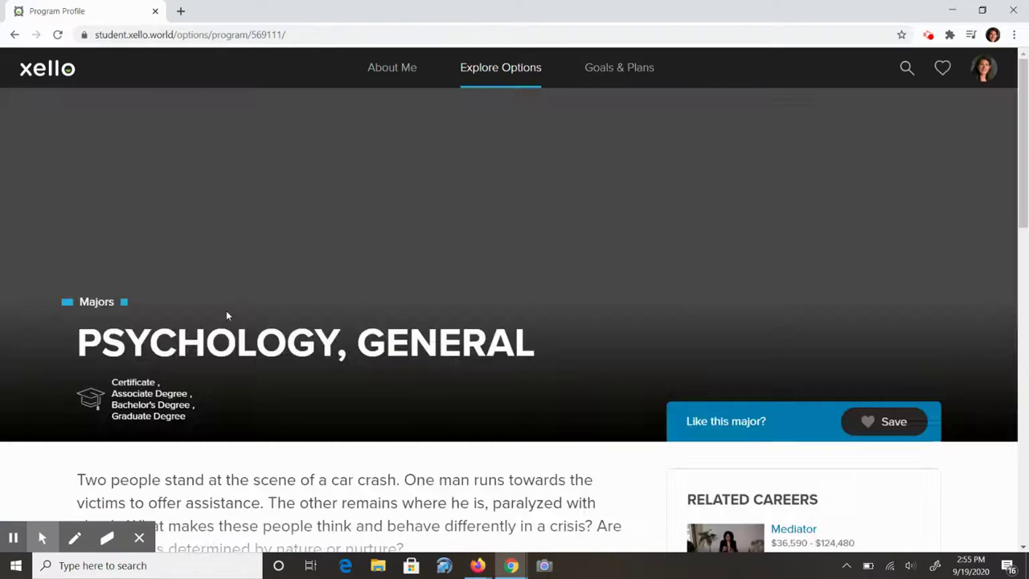
{"action": "scroll", "coordinate": [280, 309], "scroll_direction": "down", "scroll_amount": 2}
{"action": "scroll", "coordinate": [282, 312], "scroll_direction": "down", "scroll_amount": 1}
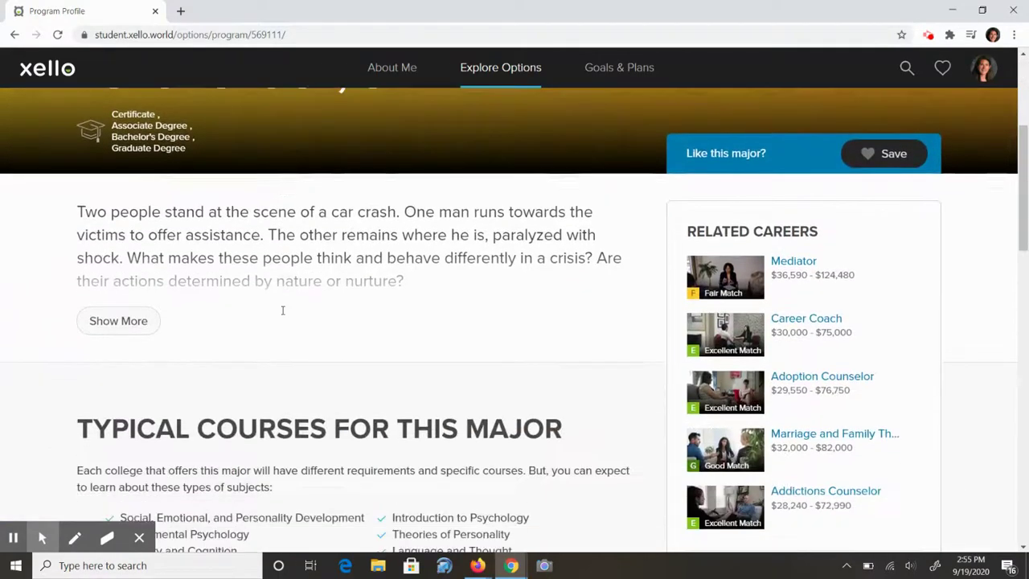
{"action": "scroll", "coordinate": [282, 314], "scroll_direction": "down", "scroll_amount": 2}
{"action": "scroll", "coordinate": [282, 315], "scroll_direction": "down", "scroll_amount": 2}
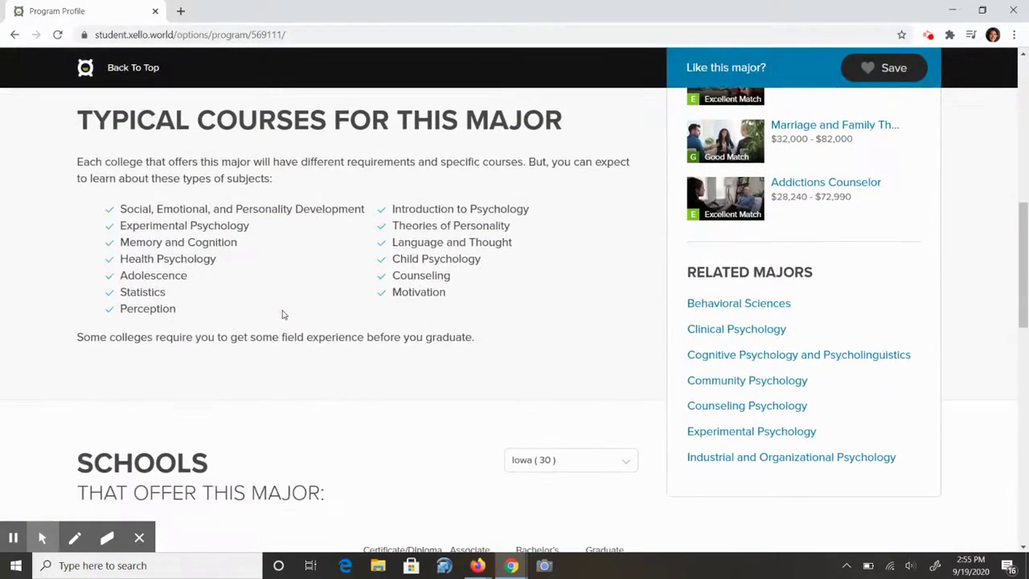
- Review the 30 Iowa schools offering Psychology, General
{"action": "scroll", "coordinate": [282, 314], "scroll_direction": "down", "scroll_amount": 1}
{"action": "scroll", "coordinate": [282, 315], "scroll_direction": "down", "scroll_amount": 2}
{"action": "scroll", "coordinate": [282, 314], "scroll_direction": "down", "scroll_amount": 2}
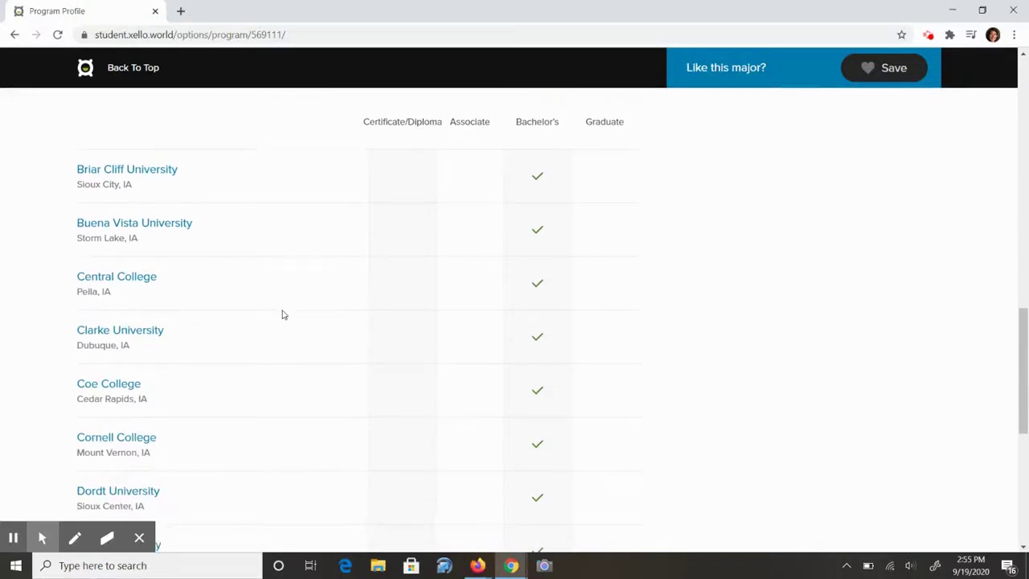
{"action": "scroll", "coordinate": [282, 315], "scroll_direction": "down", "scroll_amount": 2}
{"action": "scroll", "coordinate": [282, 314], "scroll_direction": "down", "scroll_amount": 2}
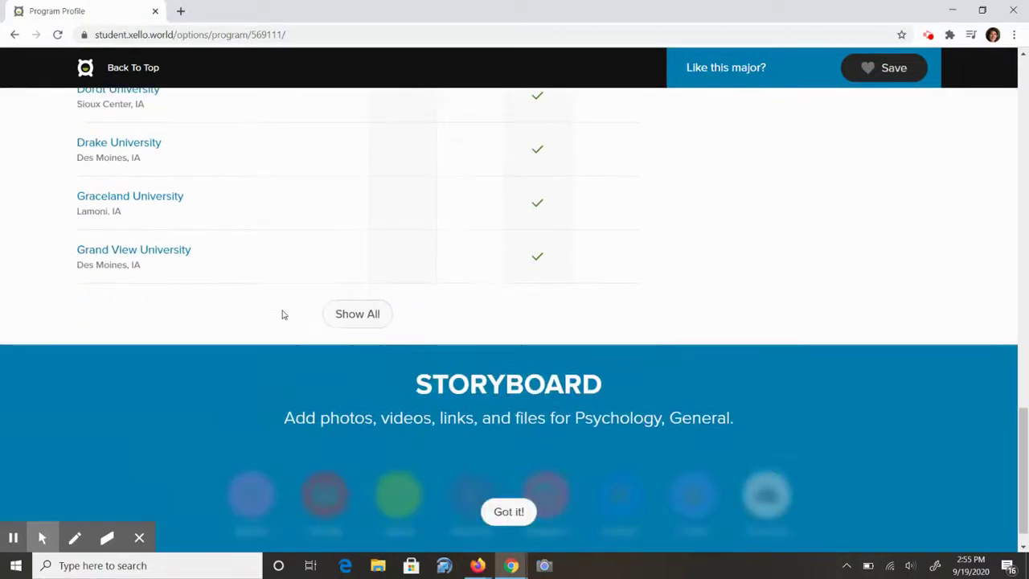
{"action": "scroll", "coordinate": [283, 315], "scroll_direction": "up", "scroll_amount": 4}
{"action": "scroll", "coordinate": [283, 314], "scroll_direction": "up", "scroll_amount": 2}
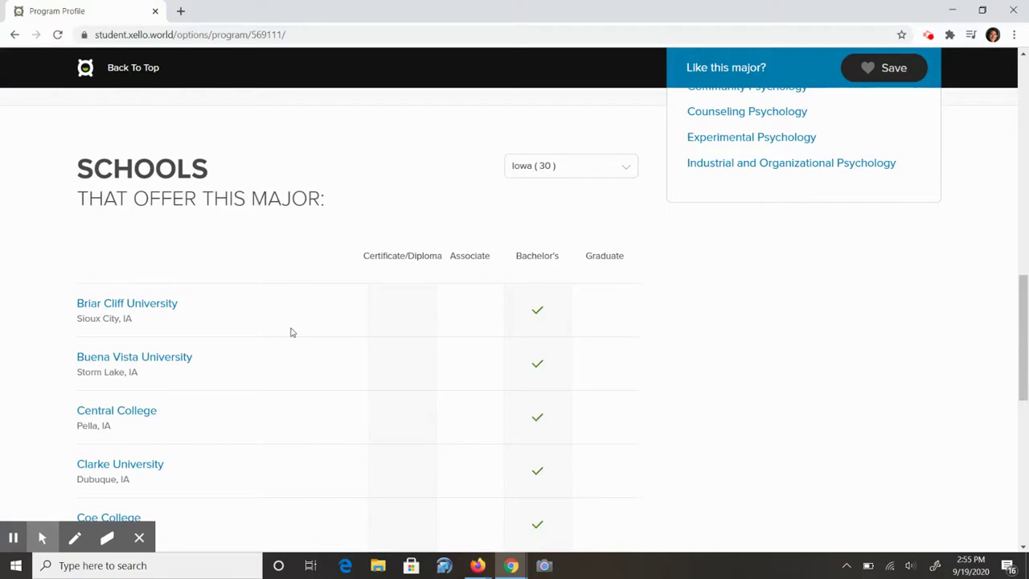
{"action": "scroll", "coordinate": [292, 332], "scroll_direction": "down", "scroll_amount": 2}
{"action": "scroll", "coordinate": [292, 333], "scroll_direction": "down", "scroll_amount": 2}
{"action": "scroll", "coordinate": [291, 332], "scroll_direction": "down", "scroll_amount": 2}
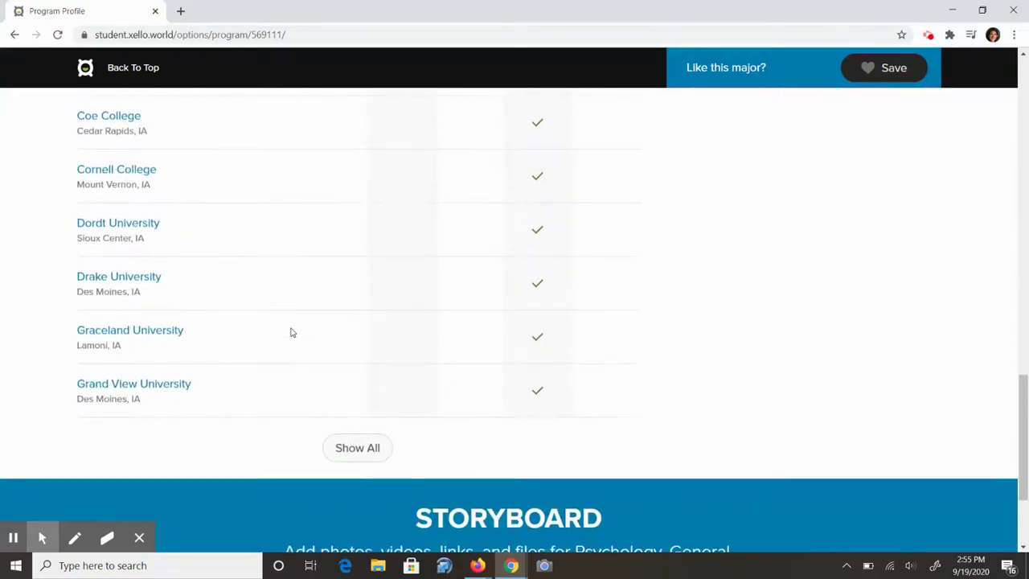
{"action": "scroll", "coordinate": [292, 333], "scroll_direction": "up", "scroll_amount": 1}
{"action": "scroll", "coordinate": [292, 332], "scroll_direction": "up", "scroll_amount": 2}
{"action": "scroll", "coordinate": [292, 332], "scroll_direction": "up", "scroll_amount": 1}
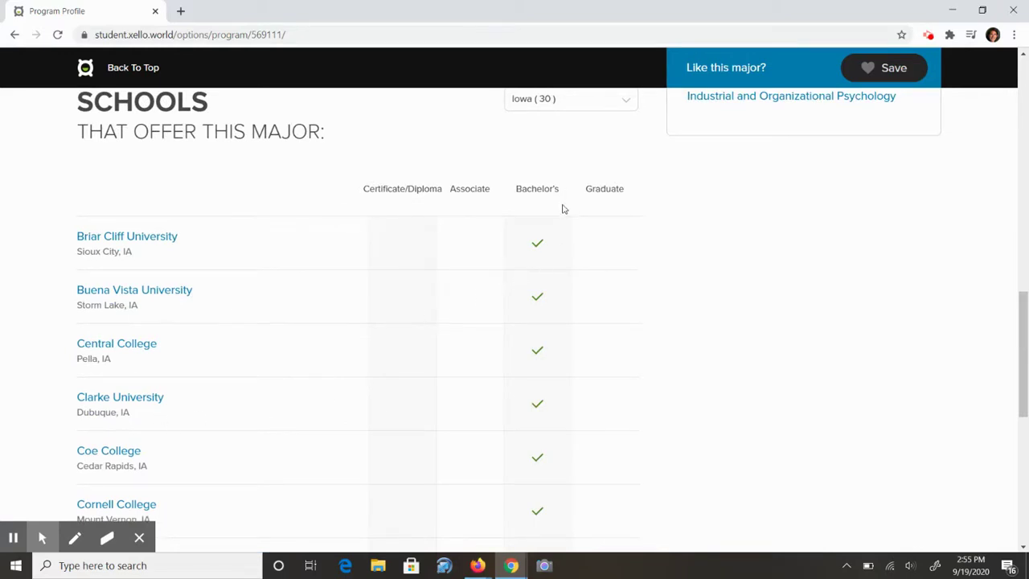
{"action": "scroll", "coordinate": [563, 209], "scroll_direction": "up", "scroll_amount": 1}
- Filter the schools offering Psychology, General to Florida's 51 schools
{"action": "left_click", "coordinate": [568, 172]}
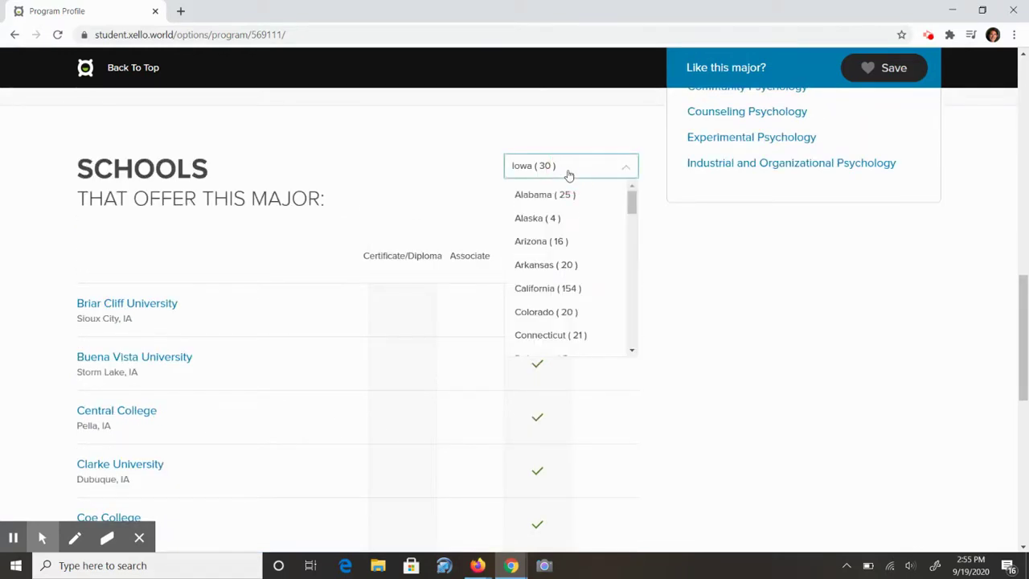
{"action": "scroll", "coordinate": [587, 243], "scroll_direction": "down", "scroll_amount": 1}
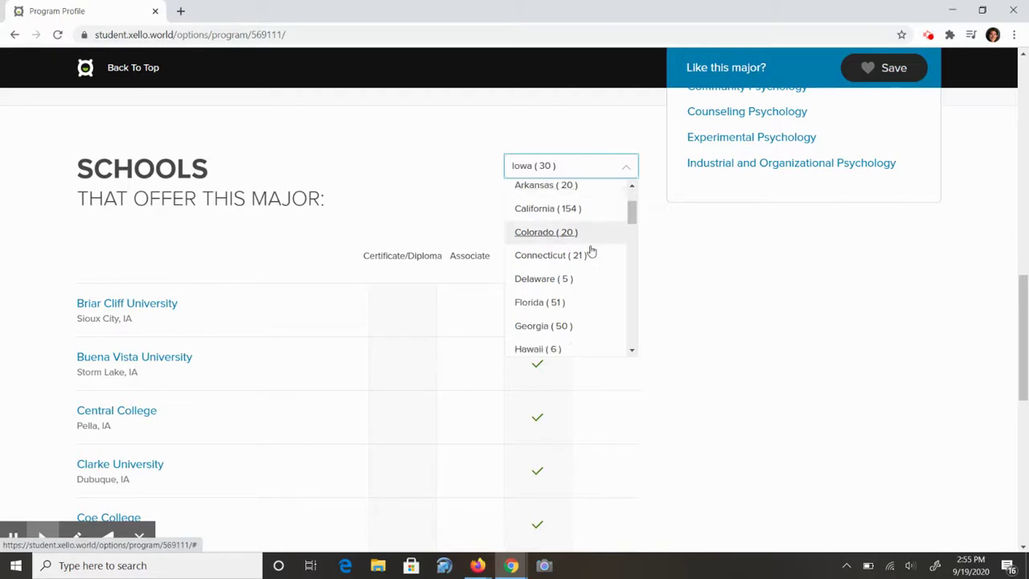
{"action": "scroll", "coordinate": [590, 245], "scroll_direction": "down", "scroll_amount": 1}
{"action": "left_click", "coordinate": [528, 251]}
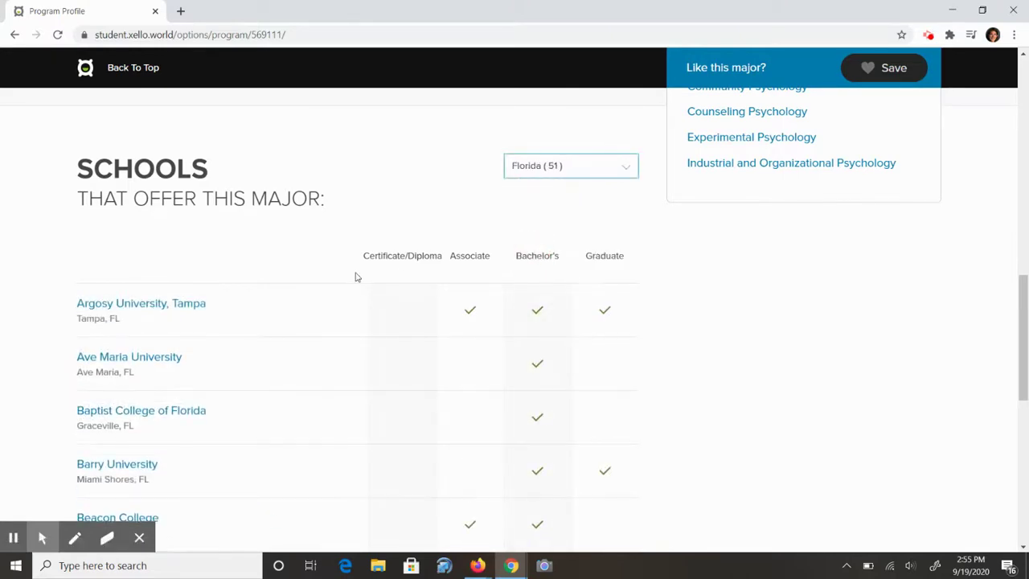
- Look through the Florida school list for College of Central Florida
{"action": "scroll", "coordinate": [327, 287], "scroll_direction": "down", "scroll_amount": 1}
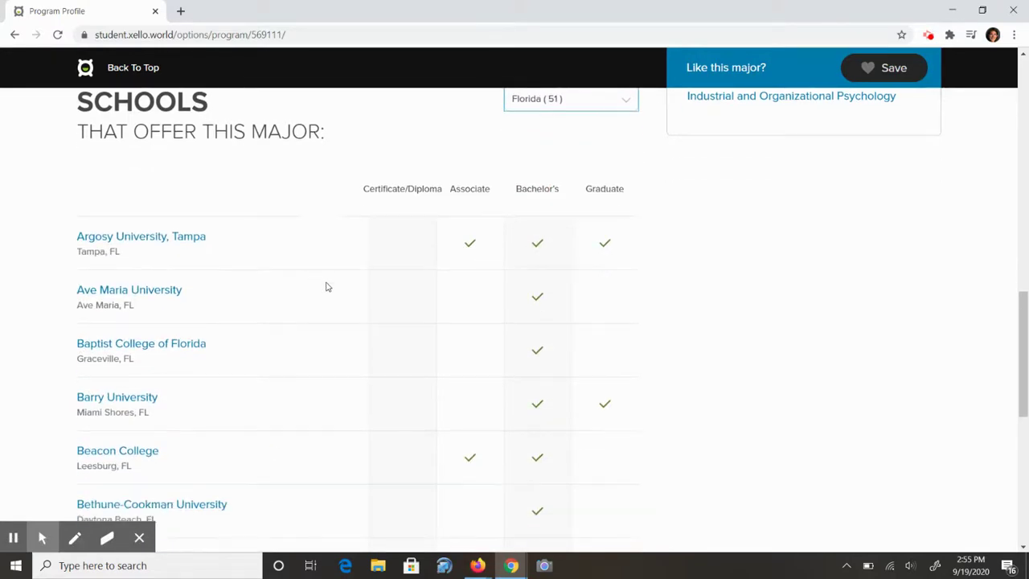
{"action": "scroll", "coordinate": [327, 287], "scroll_direction": "down", "scroll_amount": 2}
{"action": "scroll", "coordinate": [326, 287], "scroll_direction": "down", "scroll_amount": 2}
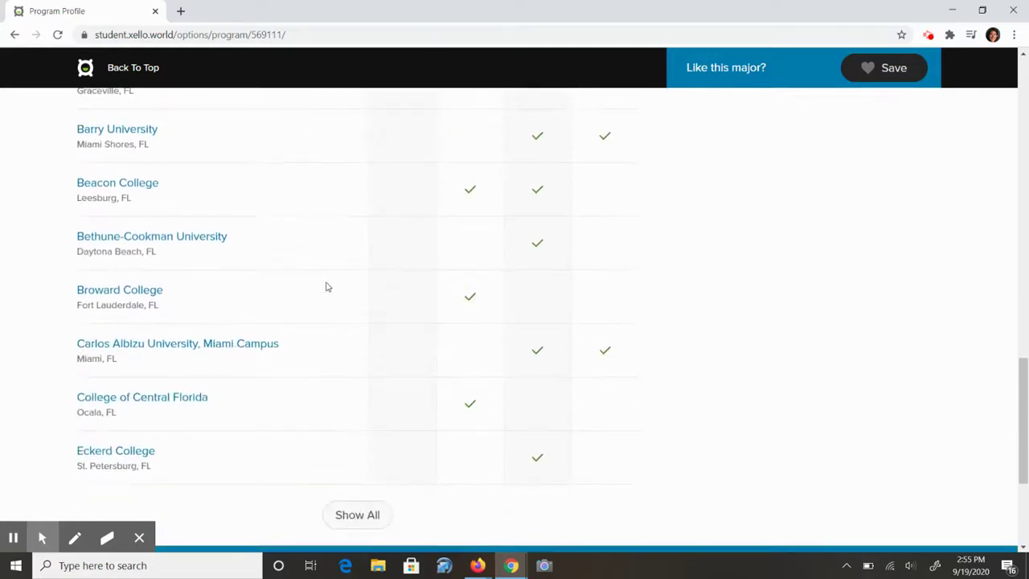
{"action": "scroll", "coordinate": [326, 287], "scroll_direction": "down", "scroll_amount": 2}
{"action": "scroll", "coordinate": [327, 287], "scroll_direction": "up", "scroll_amount": 3}
{"action": "scroll", "coordinate": [326, 287], "scroll_direction": "up", "scroll_amount": 2}
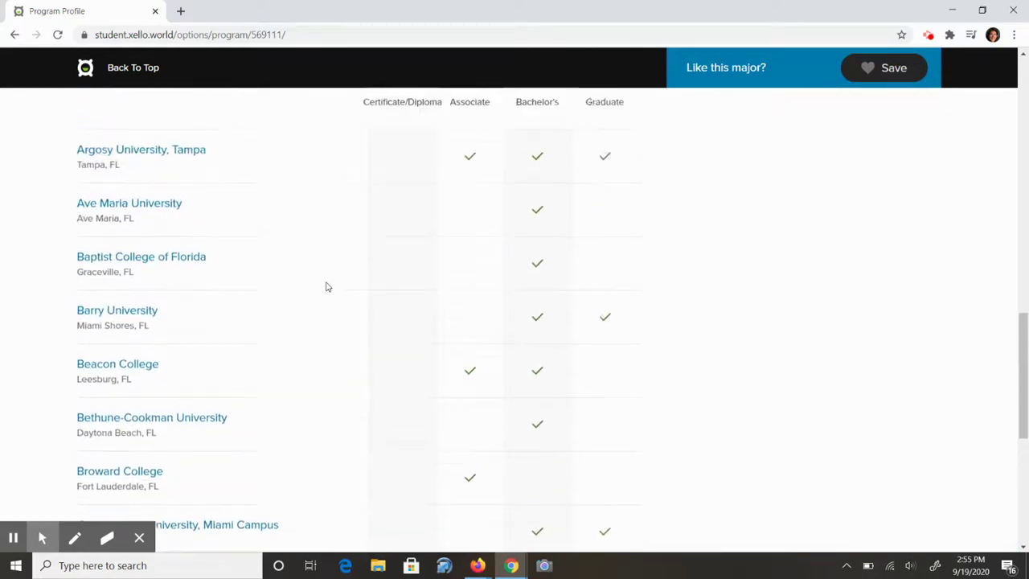
{"action": "scroll", "coordinate": [326, 287], "scroll_direction": "up", "scroll_amount": 2}
{"action": "scroll", "coordinate": [327, 287], "scroll_direction": "down", "scroll_amount": 1}
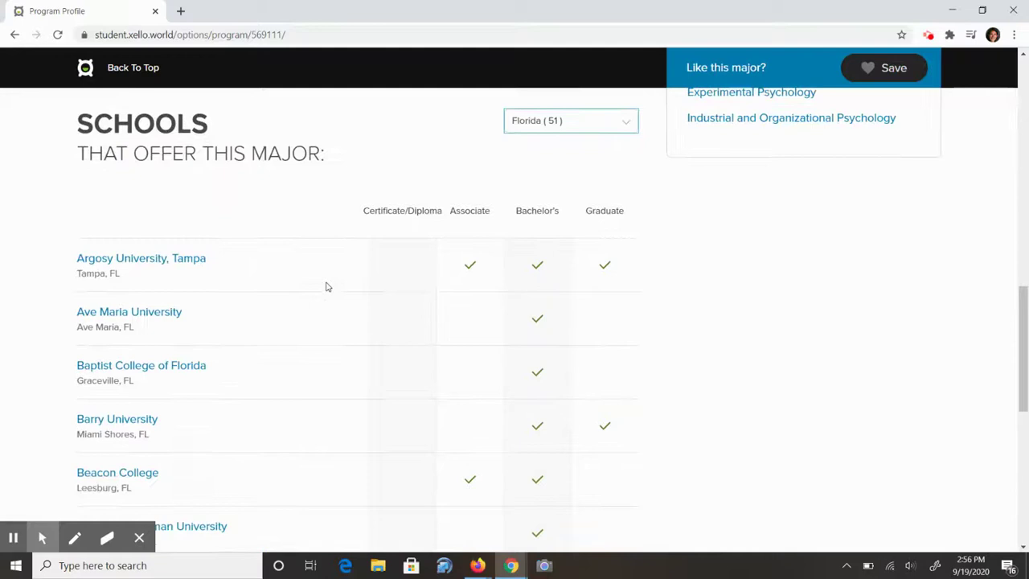
{"action": "scroll", "coordinate": [261, 293], "scroll_direction": "down", "scroll_amount": 2}
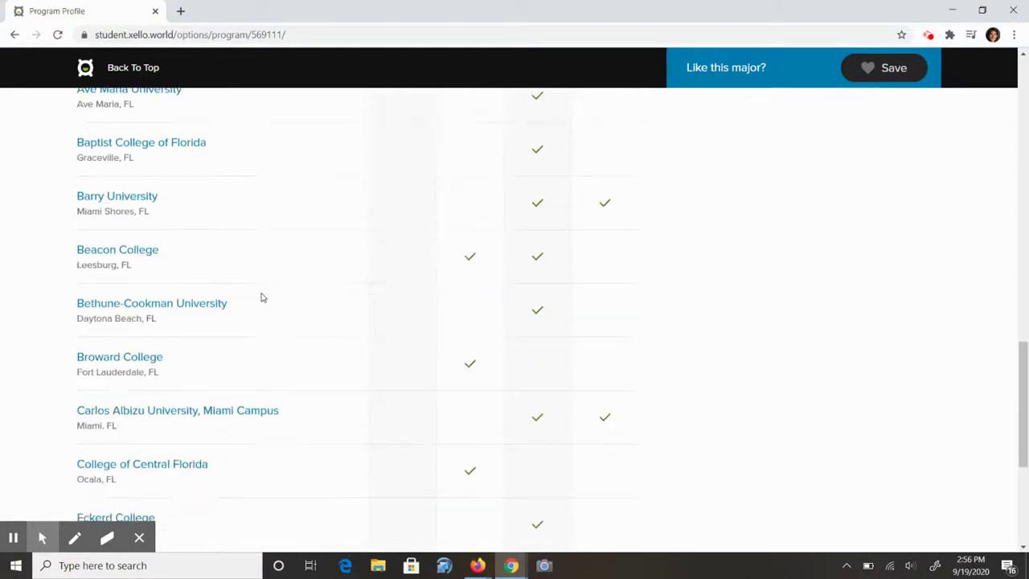
{"action": "scroll", "coordinate": [229, 379], "scroll_direction": "down", "scroll_amount": 1}
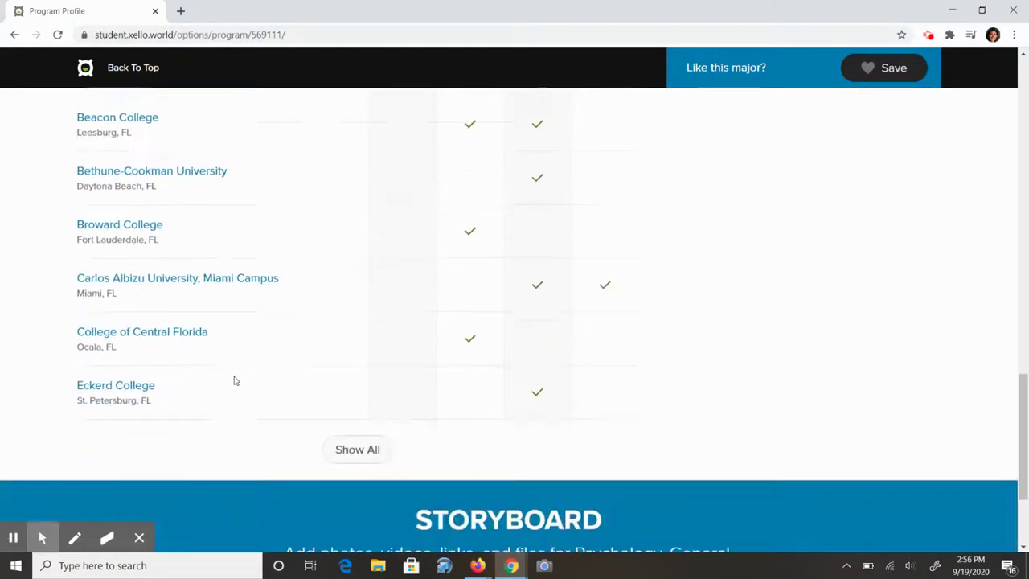
{"action": "left_click", "coordinate": [197, 332]}
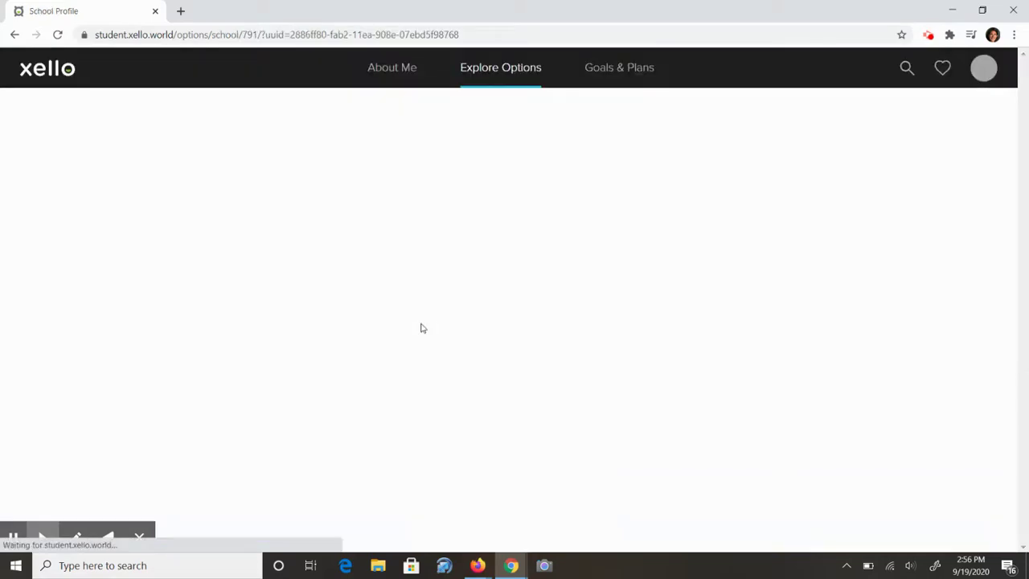
{"action": "scroll", "coordinate": [426, 356], "scroll_direction": "down", "scroll_amount": 3}
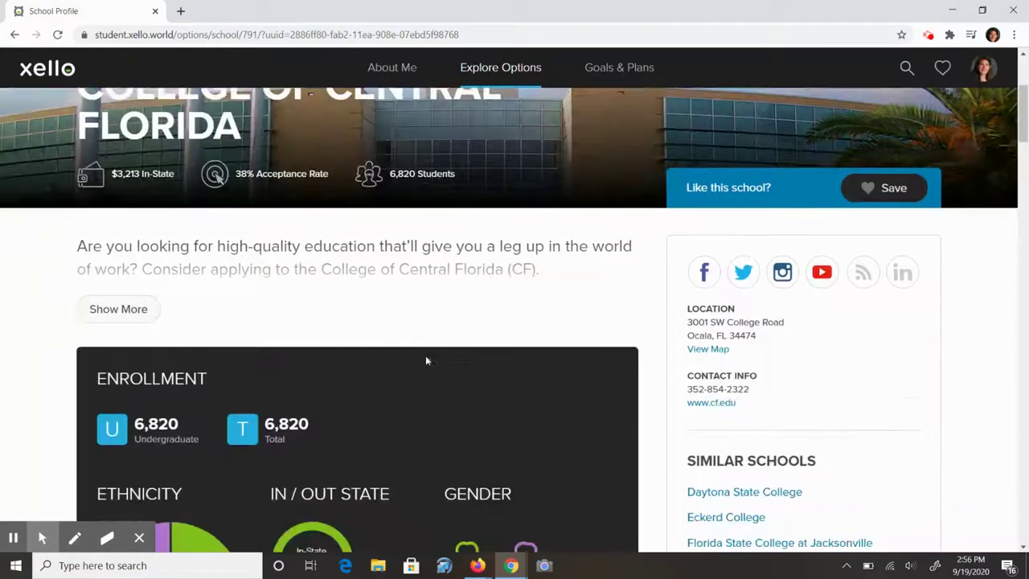
{"action": "scroll", "coordinate": [426, 357], "scroll_direction": "down", "scroll_amount": 4}
{"action": "scroll", "coordinate": [426, 361], "scroll_direction": "down", "scroll_amount": 2}
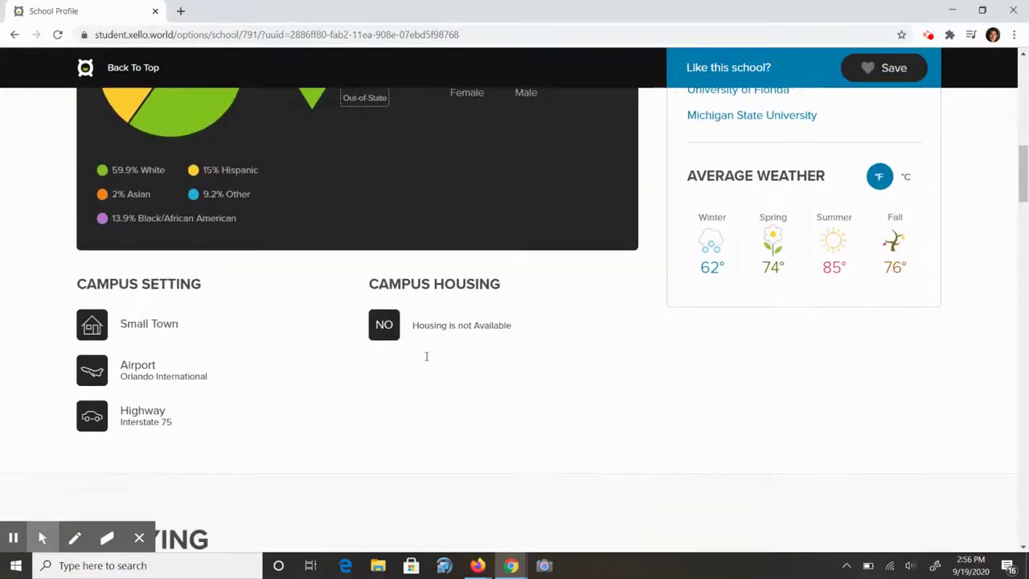
{"action": "scroll", "coordinate": [426, 361], "scroll_direction": "down", "scroll_amount": 4}
{"action": "scroll", "coordinate": [426, 361], "scroll_direction": "down", "scroll_amount": 2}
{"action": "scroll", "coordinate": [426, 361], "scroll_direction": "down", "scroll_amount": 1}
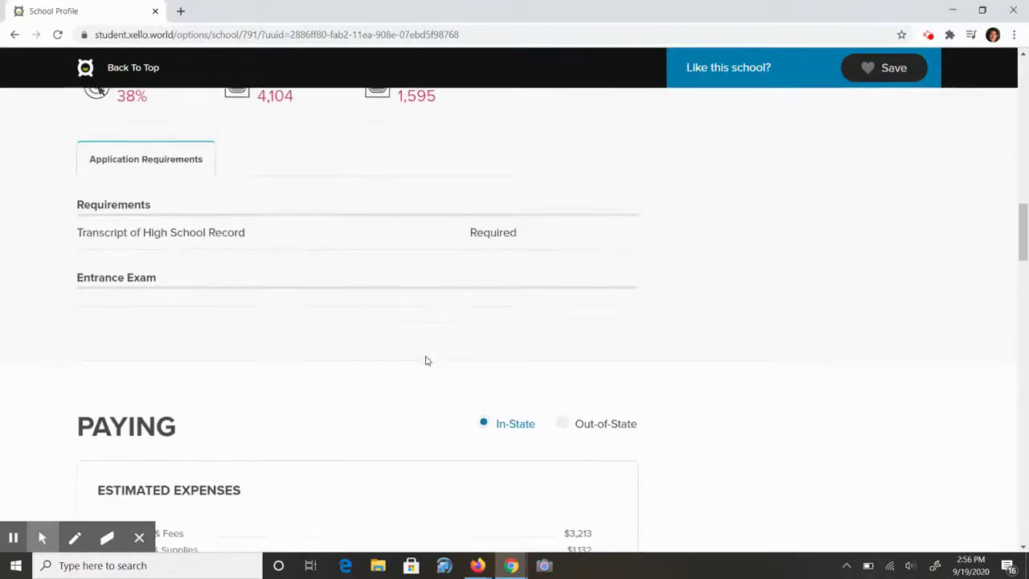
{"action": "scroll", "coordinate": [426, 361], "scroll_direction": "down", "scroll_amount": 2}
{"action": "scroll", "coordinate": [426, 361], "scroll_direction": "down", "scroll_amount": 2}
{"action": "scroll", "coordinate": [427, 361], "scroll_direction": "down", "scroll_amount": 2}
{"action": "scroll", "coordinate": [426, 361], "scroll_direction": "down", "scroll_amount": 3}
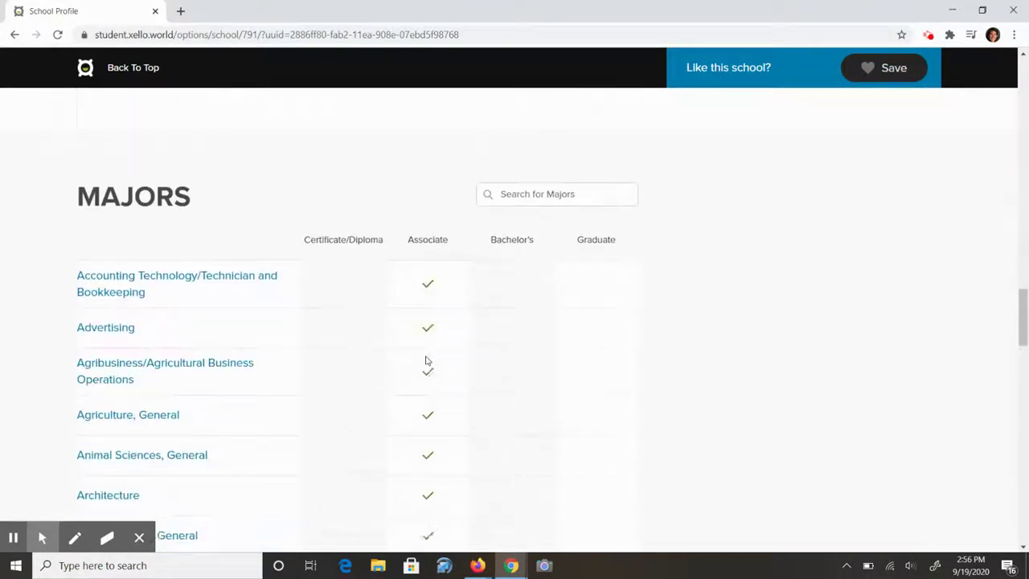
{"action": "scroll", "coordinate": [426, 361], "scroll_direction": "down", "scroll_amount": 2}
{"action": "scroll", "coordinate": [426, 361], "scroll_direction": "down", "scroll_amount": 1}
{"action": "scroll", "coordinate": [427, 361], "scroll_direction": "down", "scroll_amount": 2}
{"action": "scroll", "coordinate": [426, 361], "scroll_direction": "up", "scroll_amount": 4}
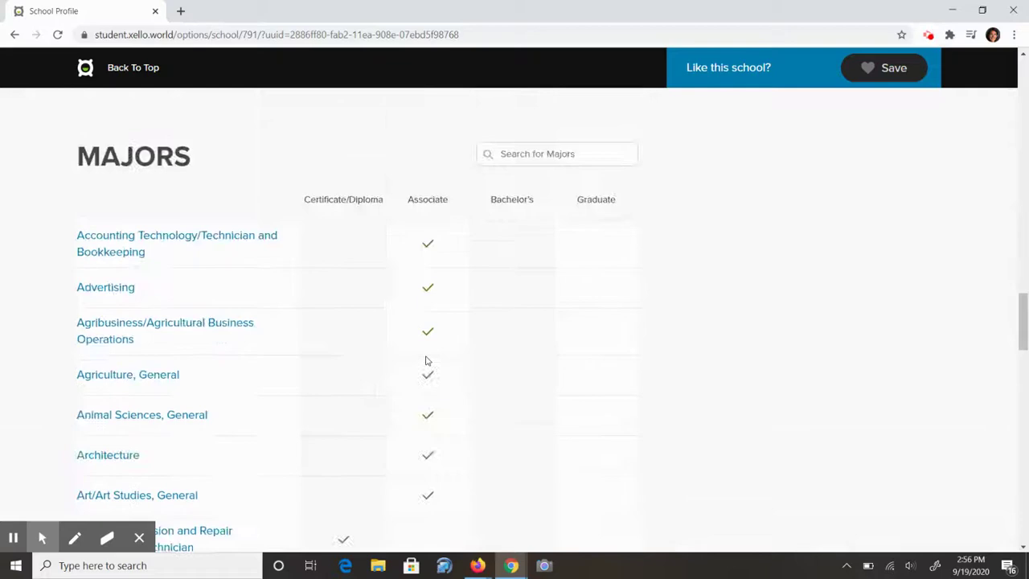
{"action": "scroll", "coordinate": [426, 361], "scroll_direction": "up", "scroll_amount": 4}
{"action": "scroll", "coordinate": [427, 361], "scroll_direction": "up", "scroll_amount": 4}
{"action": "scroll", "coordinate": [426, 361], "scroll_direction": "up", "scroll_amount": 5}
{"action": "scroll", "coordinate": [426, 361], "scroll_direction": "up", "scroll_amount": 5}
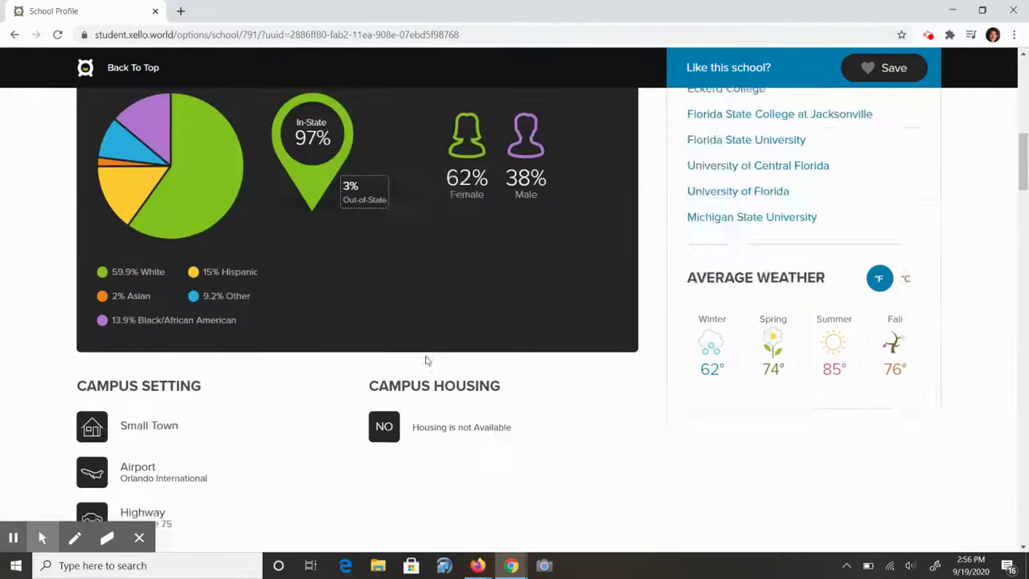
{"action": "scroll", "coordinate": [426, 361], "scroll_direction": "up", "scroll_amount": 6}
{"action": "scroll", "coordinate": [427, 361], "scroll_direction": "up", "scroll_amount": 2}
{"action": "scroll", "coordinate": [426, 361], "scroll_direction": "up", "scroll_amount": 1}
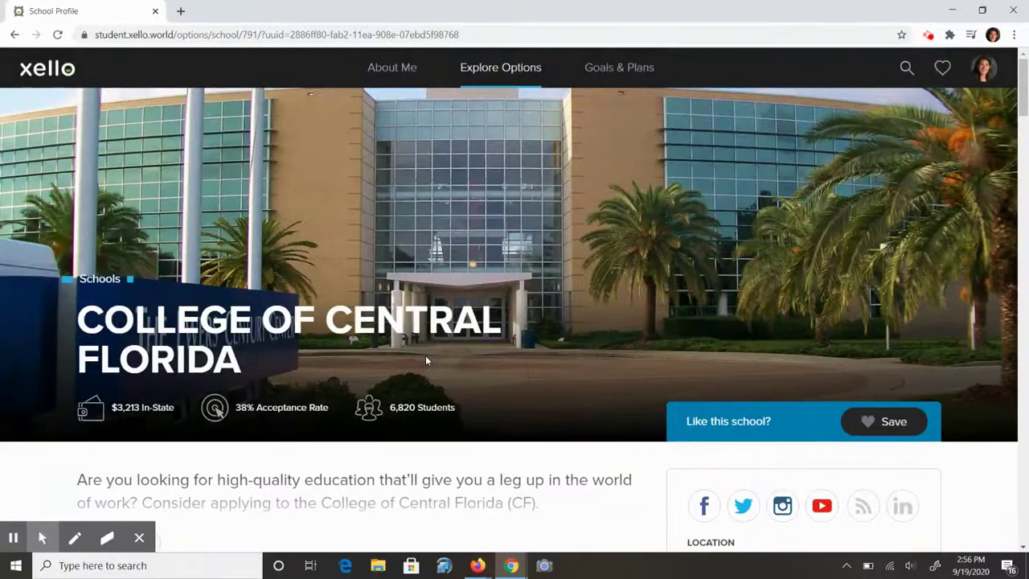